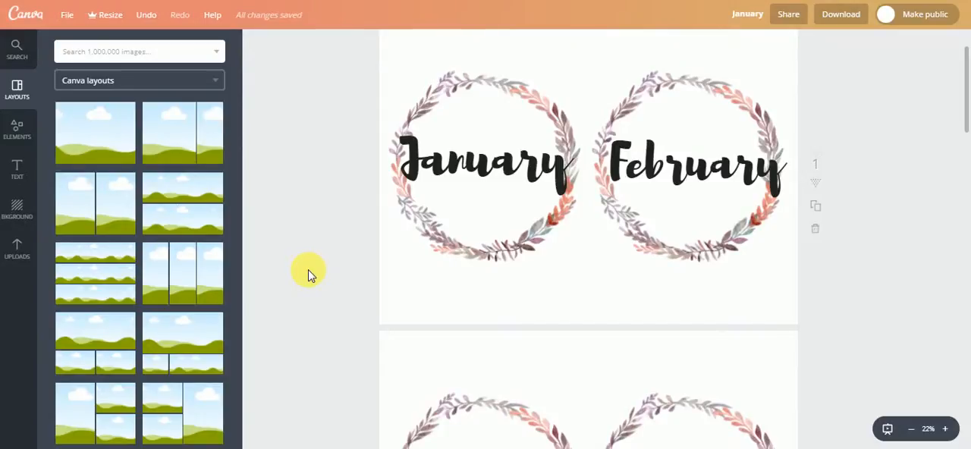
- Look through all six pages of the January design, from the January cover to the December cover, and return to the first
{"action": "scroll", "coordinate": [309, 274], "scroll_direction": "down", "scroll_amount": 5}
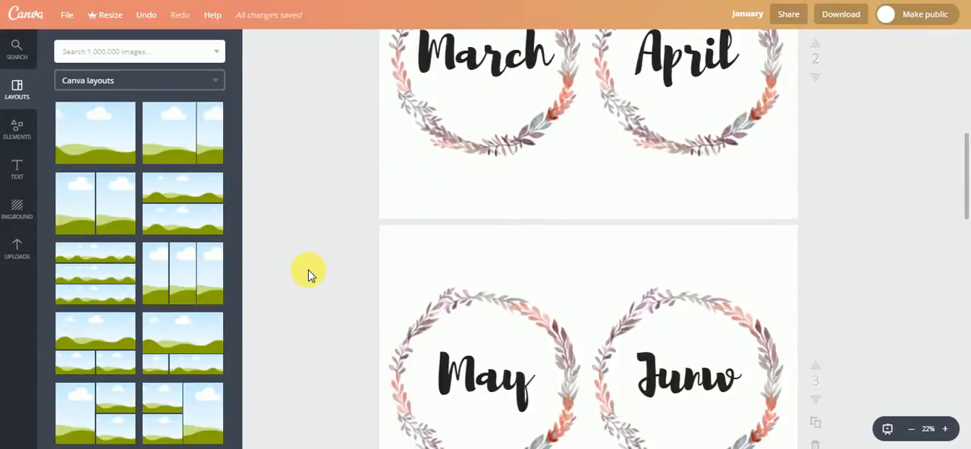
{"action": "scroll", "coordinate": [309, 275], "scroll_direction": "down", "scroll_amount": 5}
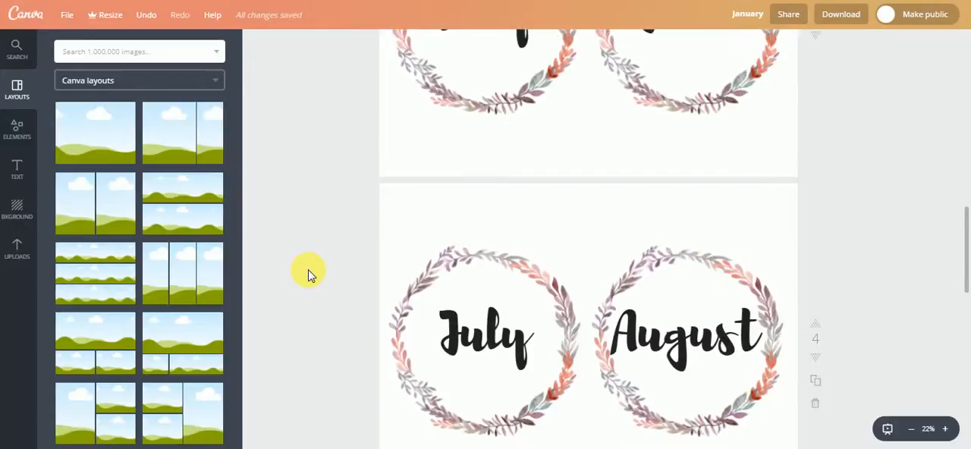
{"action": "scroll", "coordinate": [309, 275], "scroll_direction": "down", "scroll_amount": 5}
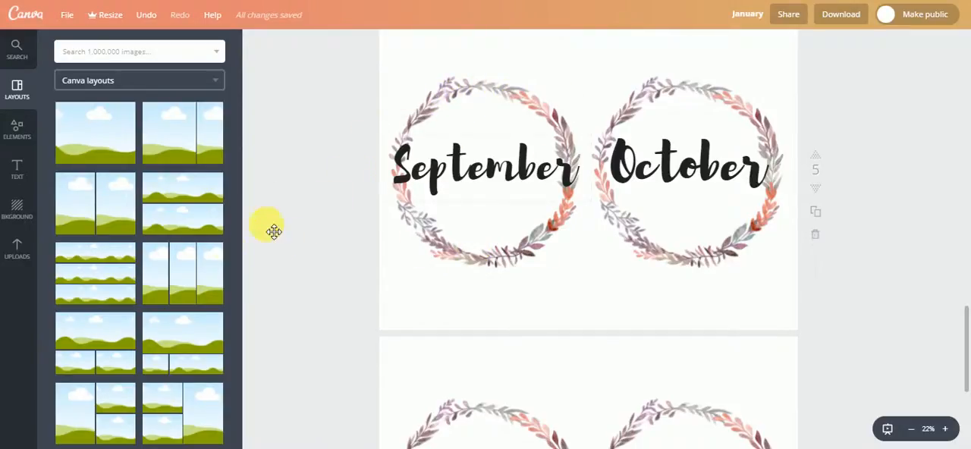
{"action": "scroll", "coordinate": [281, 278], "scroll_direction": "down", "scroll_amount": 4}
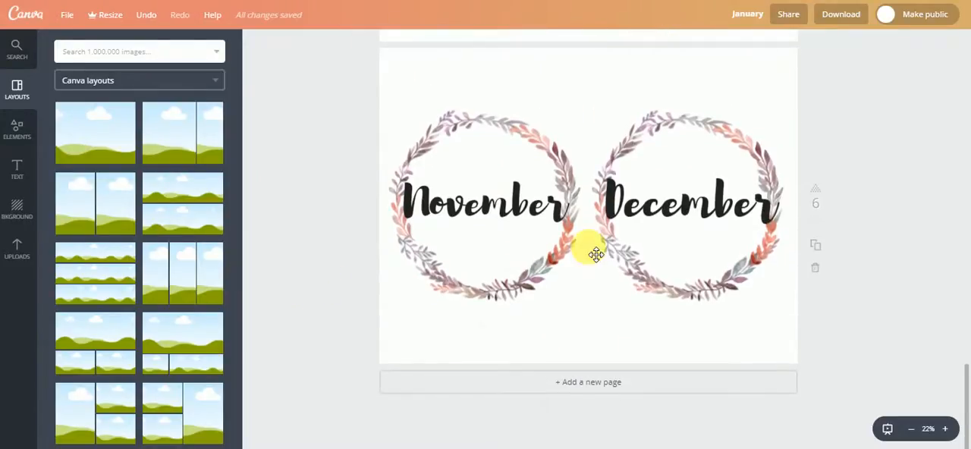
{"action": "scroll", "coordinate": [307, 269], "scroll_direction": "up", "scroll_amount": 10}
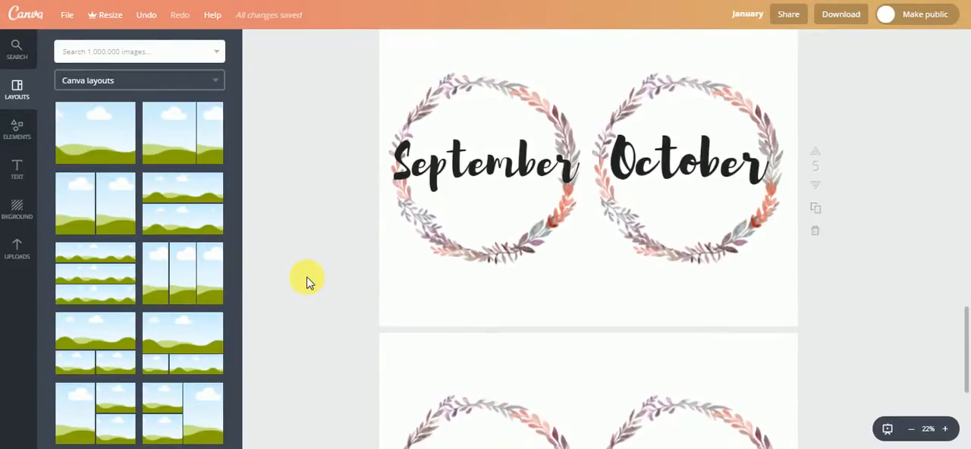
{"action": "scroll", "coordinate": [310, 287], "scroll_direction": "up", "scroll_amount": 6}
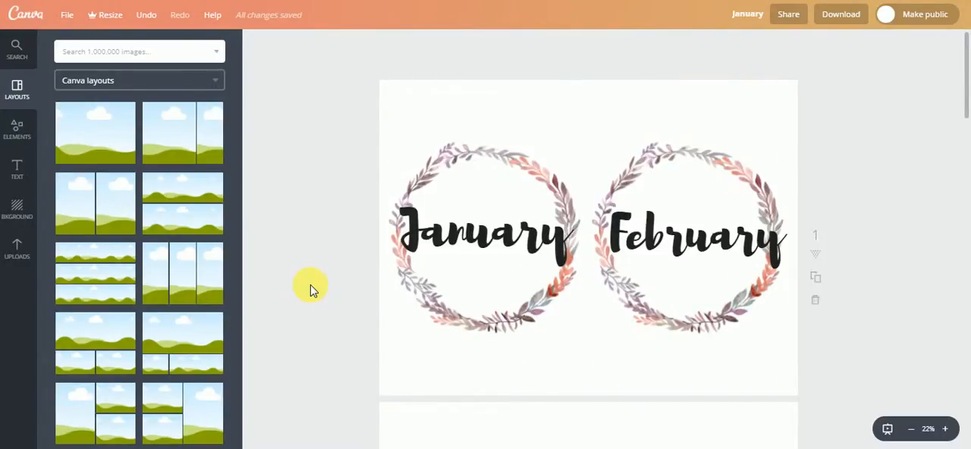
- Switch to Pinterest and browse the bullet journal monthly covers results for cover design ideas
{"action": "scroll", "coordinate": [311, 285], "scroll_direction": "down", "scroll_amount": 2}
{"action": "scroll", "coordinate": [310, 284], "scroll_direction": "down", "scroll_amount": 4}
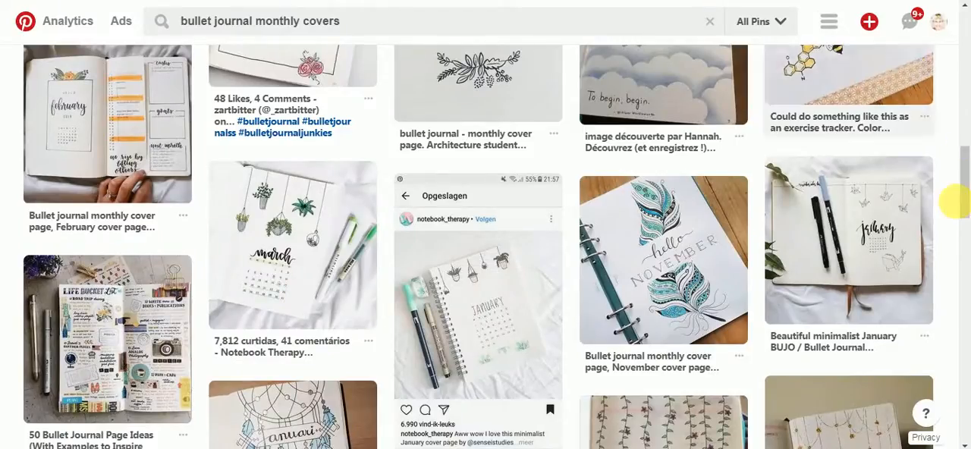
{"action": "scroll", "coordinate": [693, 247], "scroll_direction": "up", "scroll_amount": 2}
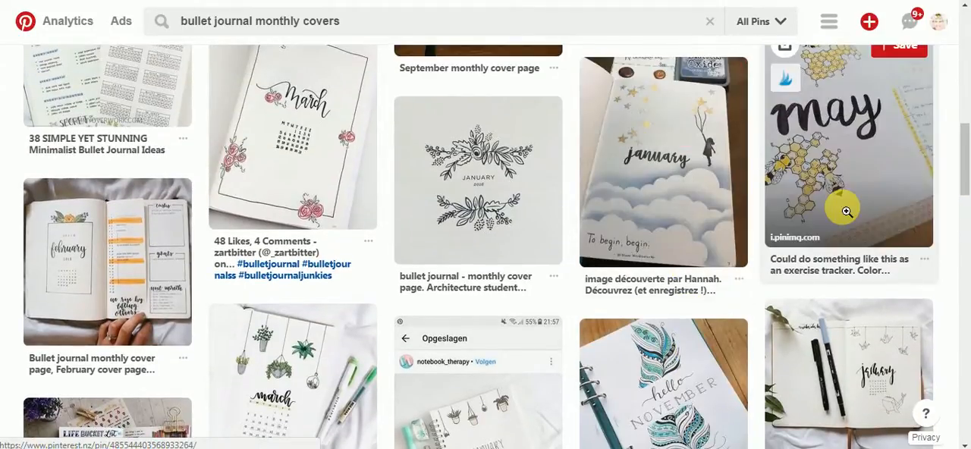
{"action": "scroll", "coordinate": [896, 201], "scroll_direction": "up", "scroll_amount": 1}
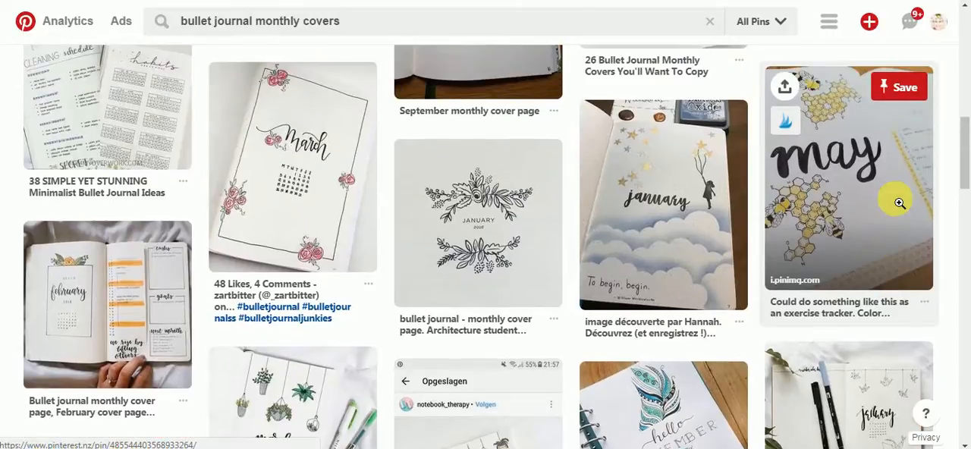
{"action": "scroll", "coordinate": [779, 360], "scroll_direction": "up", "scroll_amount": 3}
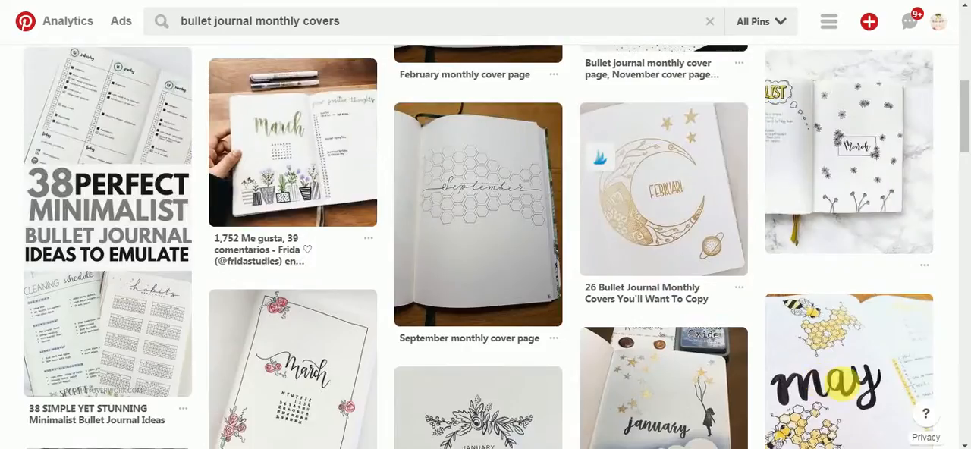
{"action": "scroll", "coordinate": [845, 389], "scroll_direction": "up", "scroll_amount": 4}
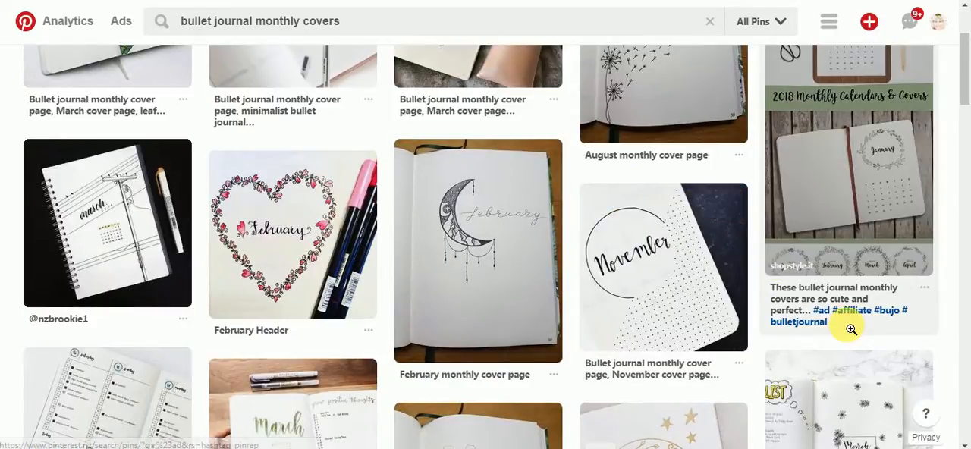
{"action": "scroll", "coordinate": [835, 318], "scroll_direction": "up", "scroll_amount": 2}
{"action": "scroll", "coordinate": [851, 328], "scroll_direction": "up", "scroll_amount": 1}
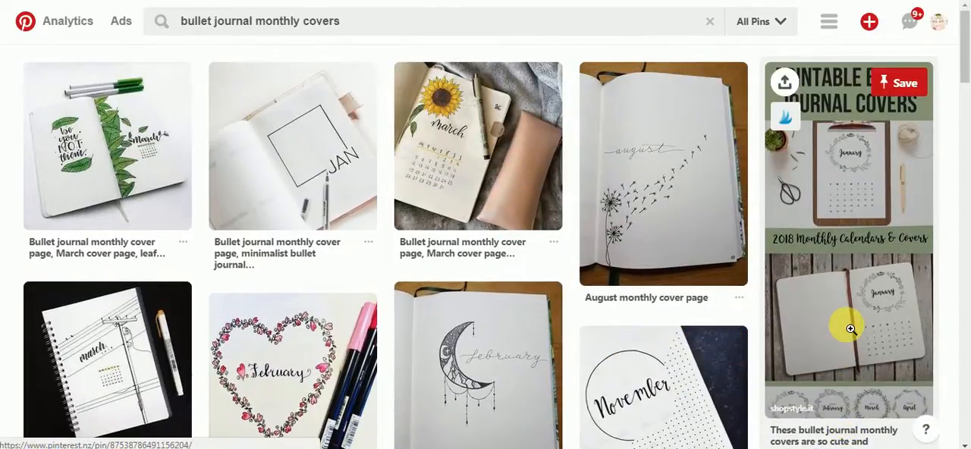
{"action": "scroll", "coordinate": [850, 329], "scroll_direction": "down", "scroll_amount": 5}
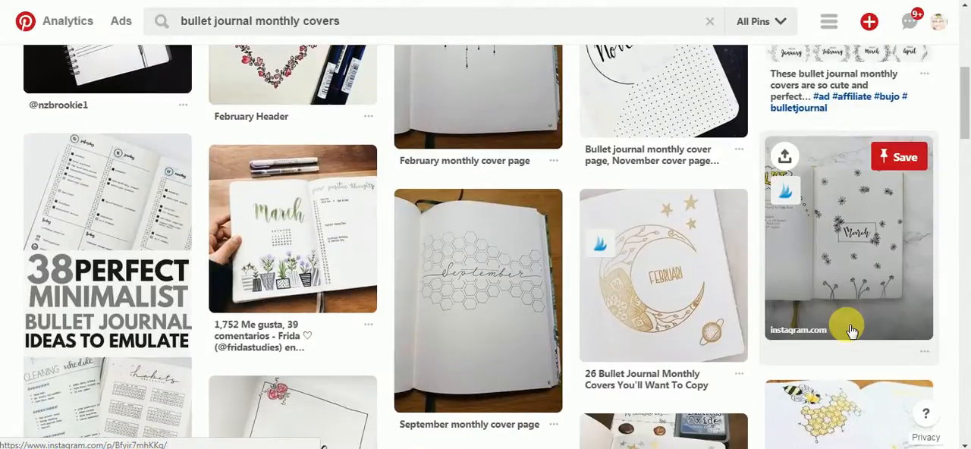
{"action": "scroll", "coordinate": [850, 328], "scroll_direction": "up", "scroll_amount": 5}
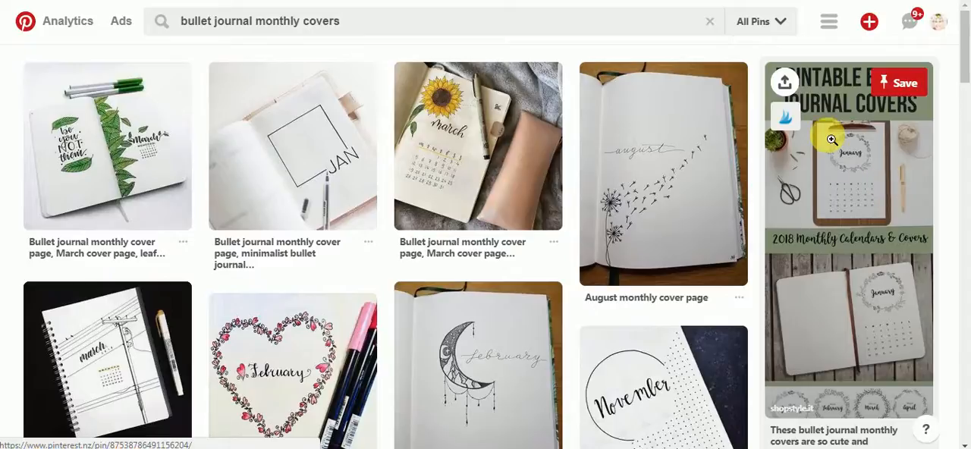
- Return to the January design in Canva and review its wreath covers for the first months
{"action": "scroll", "coordinate": [842, 329], "scroll_direction": "down", "scroll_amount": 1}
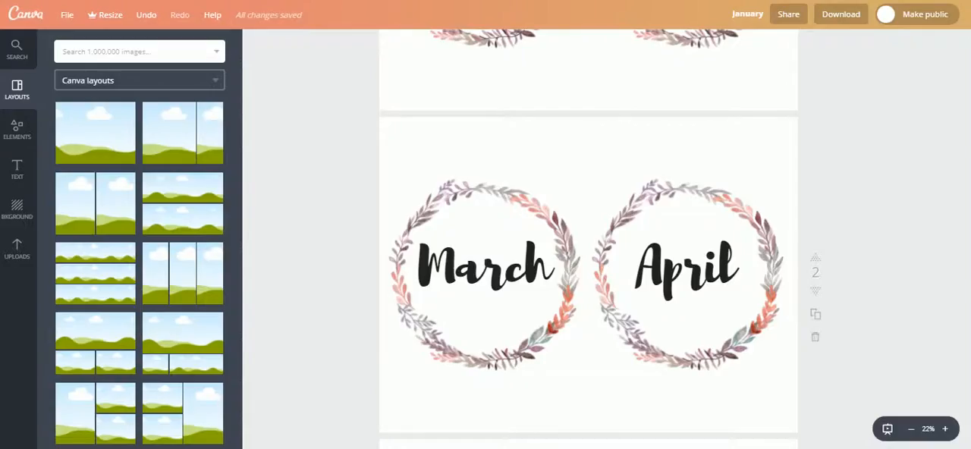
{"action": "scroll", "coordinate": [289, 180], "scroll_direction": "up", "scroll_amount": 5}
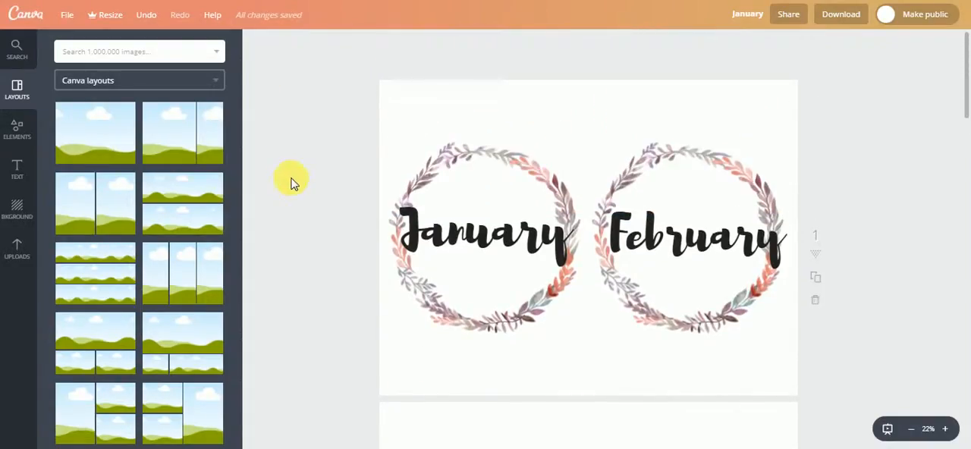
{"action": "scroll", "coordinate": [299, 186], "scroll_direction": "down", "scroll_amount": 5}
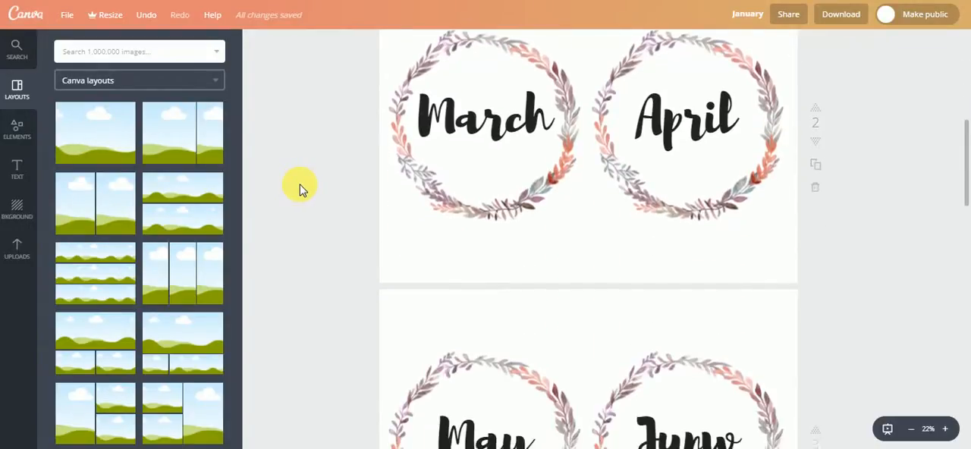
{"action": "scroll", "coordinate": [300, 185], "scroll_direction": "down", "scroll_amount": 3}
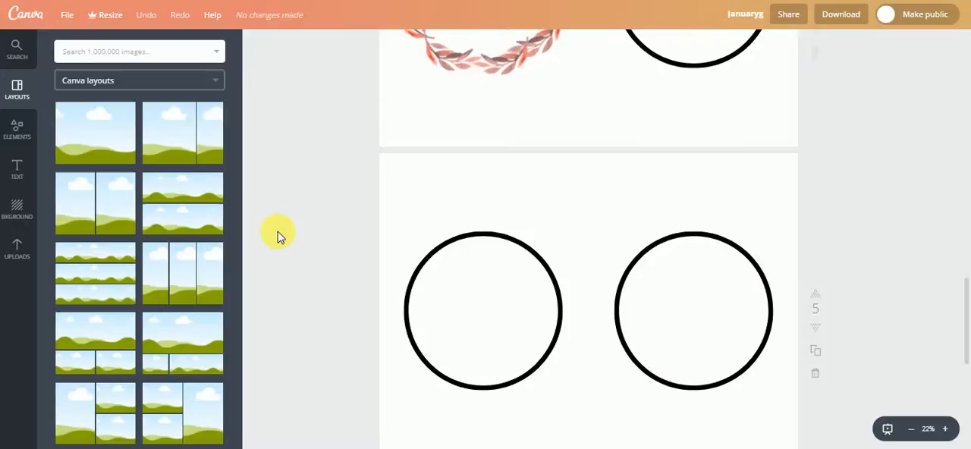
- Switch to the januaryg design and review its watercolor month covers from July back to January
{"action": "scroll", "coordinate": [278, 236], "scroll_direction": "up", "scroll_amount": 3}
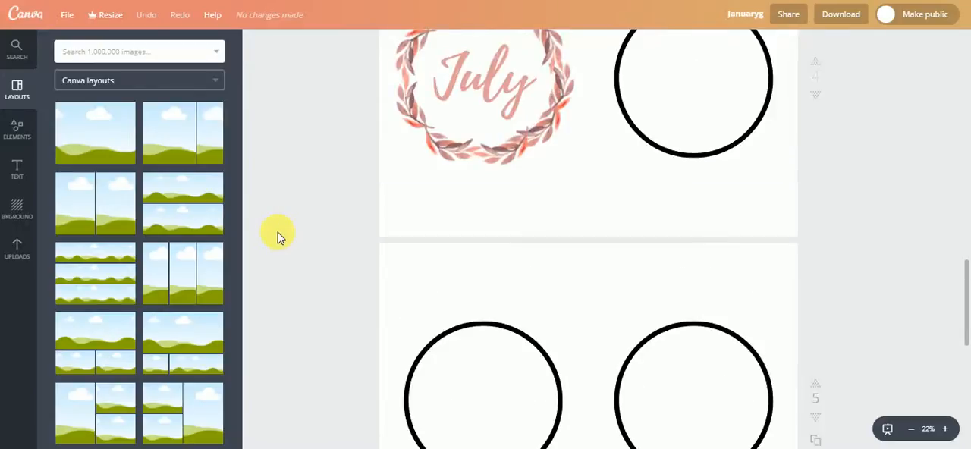
{"action": "scroll", "coordinate": [278, 257], "scroll_direction": "up", "scroll_amount": 3}
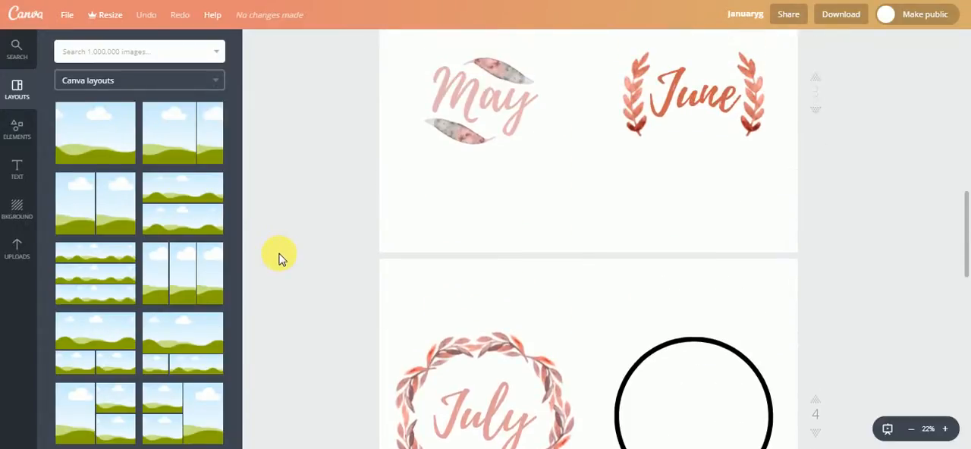
{"action": "scroll", "coordinate": [278, 258], "scroll_direction": "up", "scroll_amount": 3}
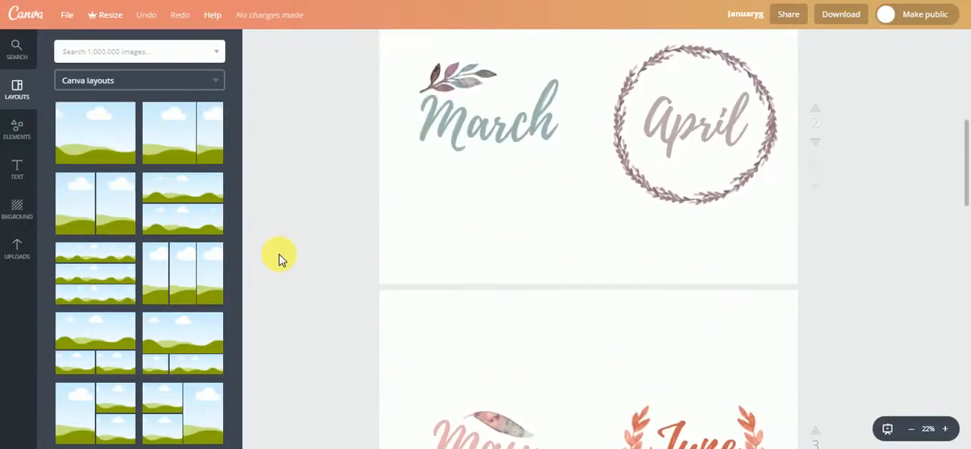
{"action": "scroll", "coordinate": [277, 258], "scroll_direction": "up", "scroll_amount": 3}
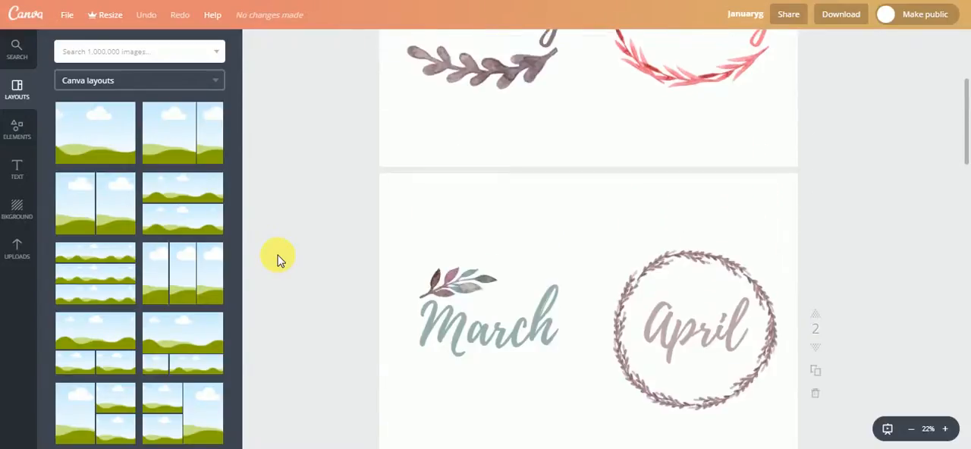
{"action": "scroll", "coordinate": [277, 258], "scroll_direction": "up", "scroll_amount": 1}
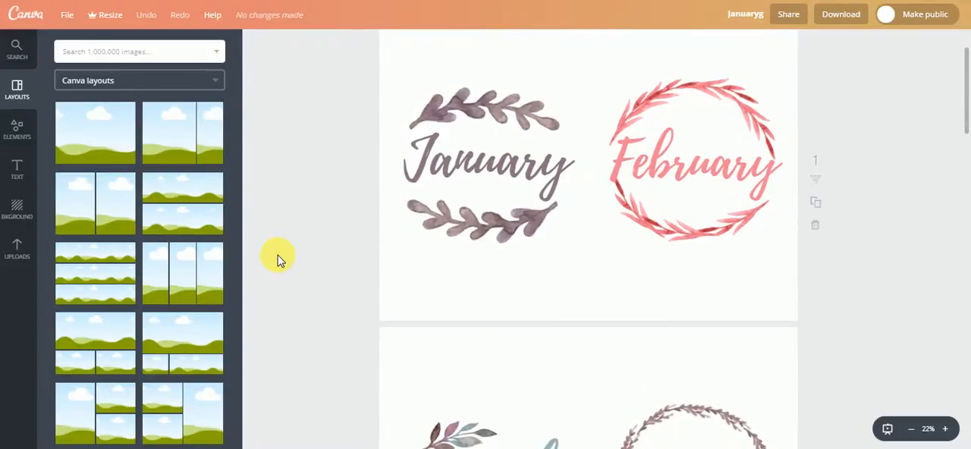
{"action": "scroll", "coordinate": [277, 260], "scroll_direction": "up", "scroll_amount": 2}
{"action": "scroll", "coordinate": [278, 261], "scroll_direction": "down", "scroll_amount": 3}
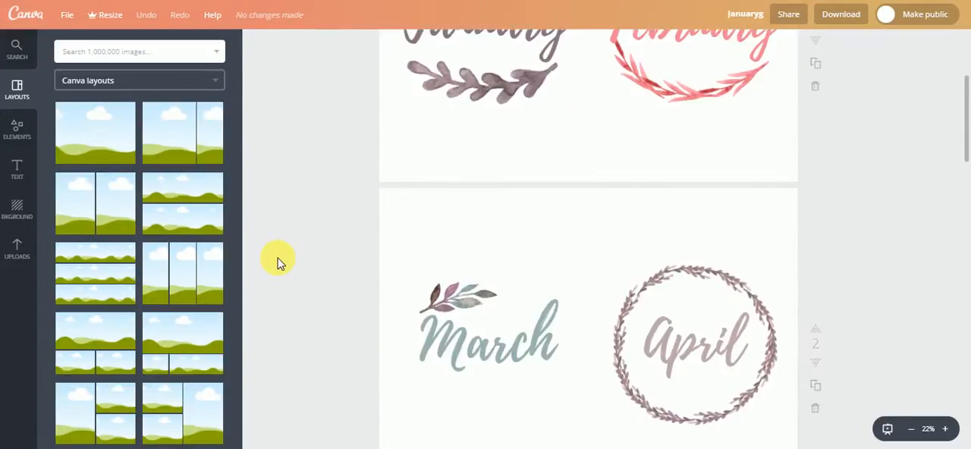
- Switch to Creative Market and look through the free downloads for the Watercolor flora. Dreamy collection
{"action": "scroll", "coordinate": [277, 261], "scroll_direction": "down", "scroll_amount": 6}
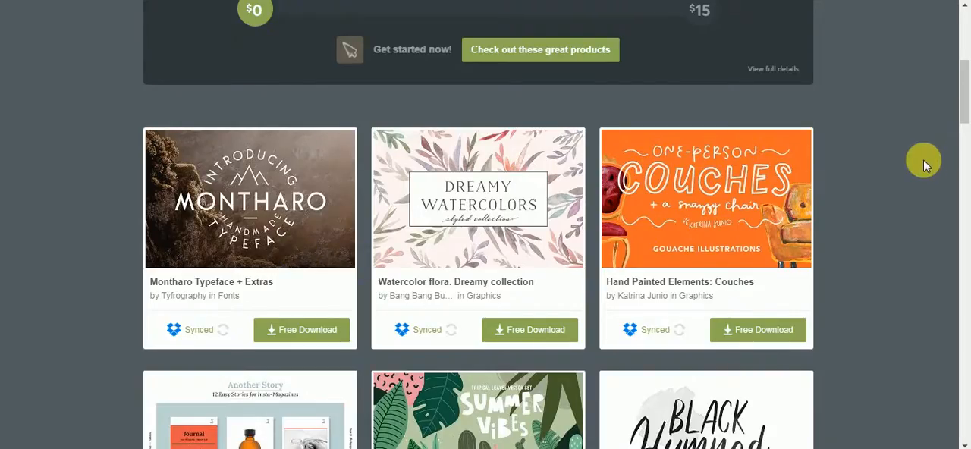
{"action": "scroll", "coordinate": [920, 168], "scroll_direction": "down", "scroll_amount": 1}
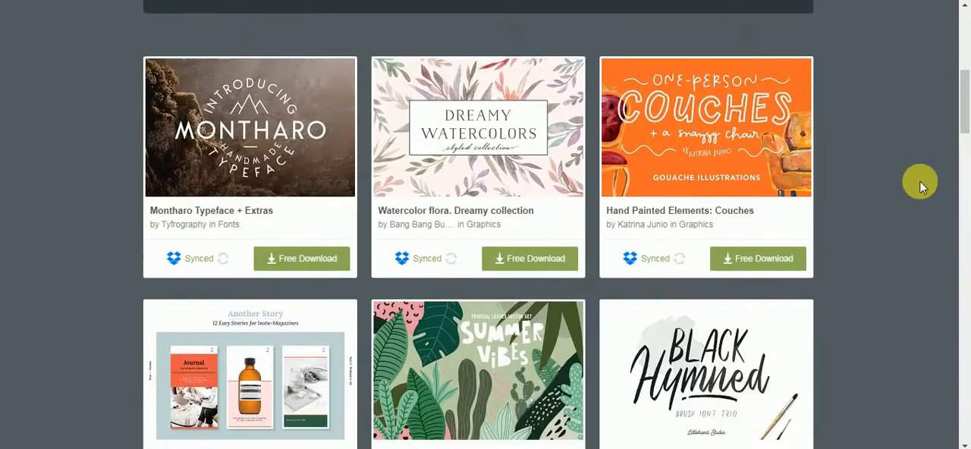
{"action": "scroll", "coordinate": [919, 180], "scroll_direction": "down", "scroll_amount": 1}
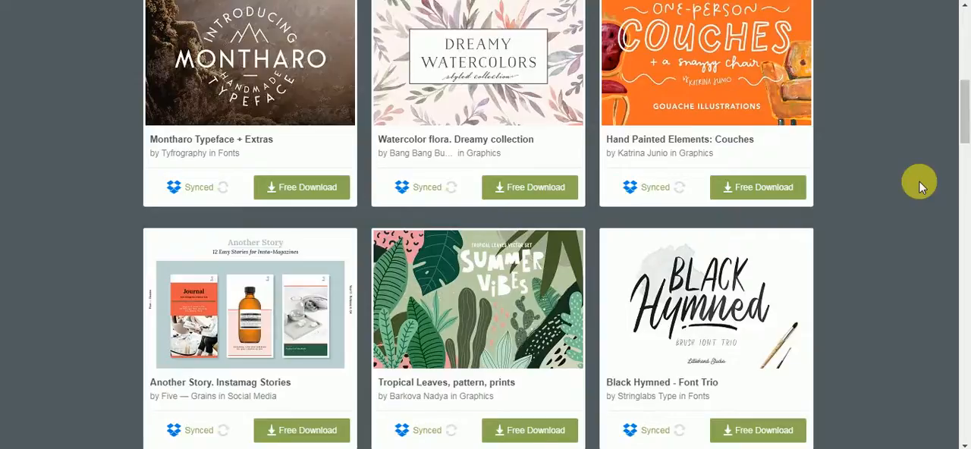
{"action": "scroll", "coordinate": [481, 113], "scroll_direction": "up", "scroll_amount": 2}
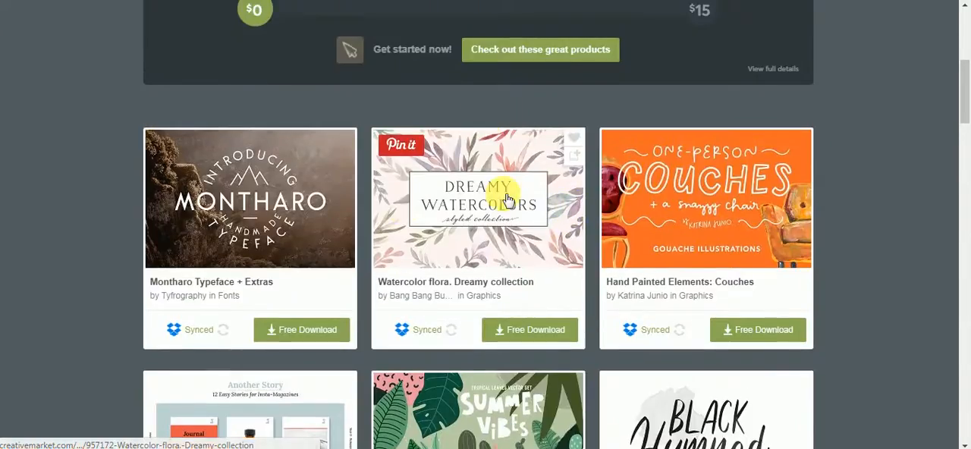
- Open the Watercolor flora. Dreamy collection product page and examine its description and preview images
{"action": "key", "text": "ctrl+Tab"}
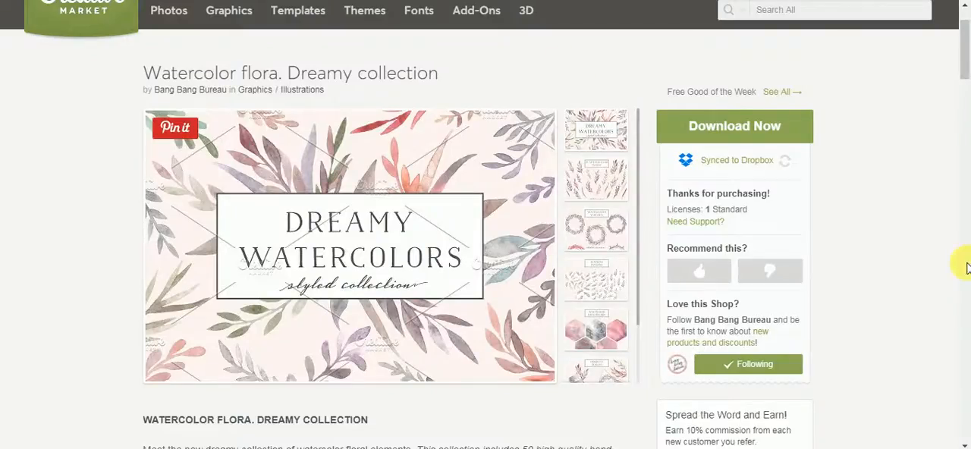
{"action": "scroll", "coordinate": [903, 276], "scroll_direction": "down", "scroll_amount": 1}
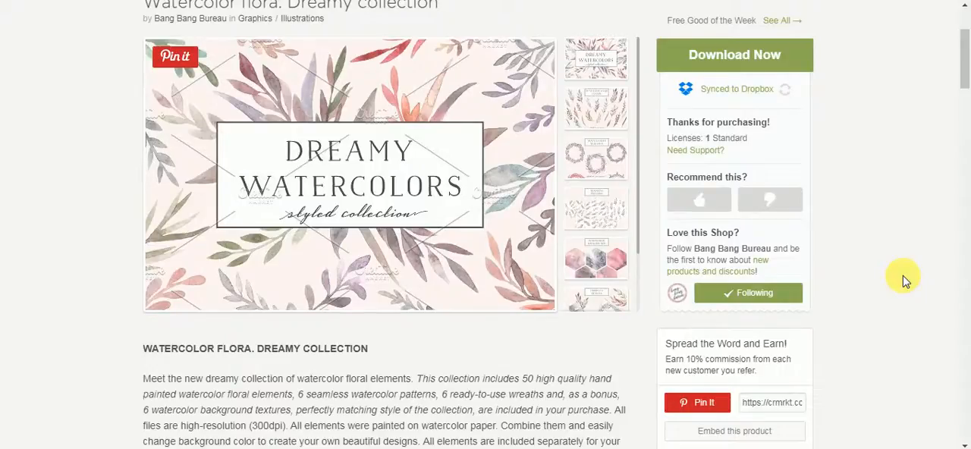
{"action": "scroll", "coordinate": [902, 275], "scroll_direction": "down", "scroll_amount": 2}
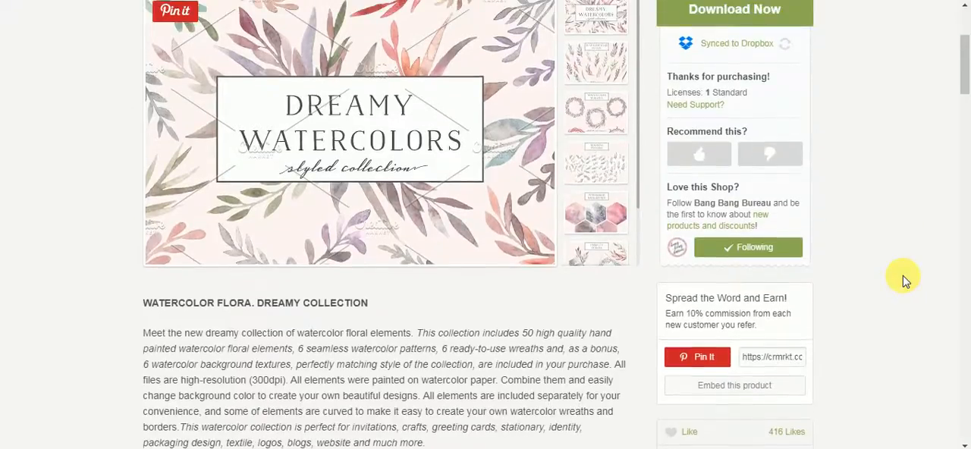
{"action": "scroll", "coordinate": [902, 275], "scroll_direction": "up", "scroll_amount": 3}
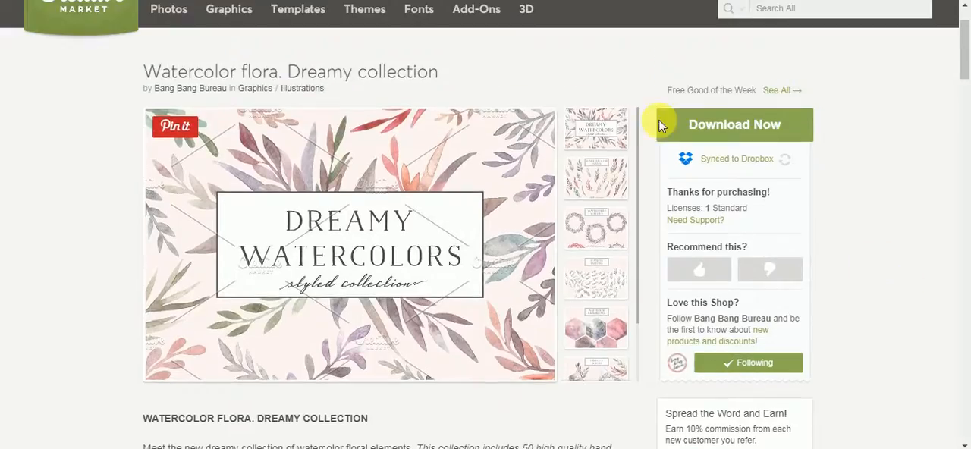
{"action": "left_click", "coordinate": [599, 188]}
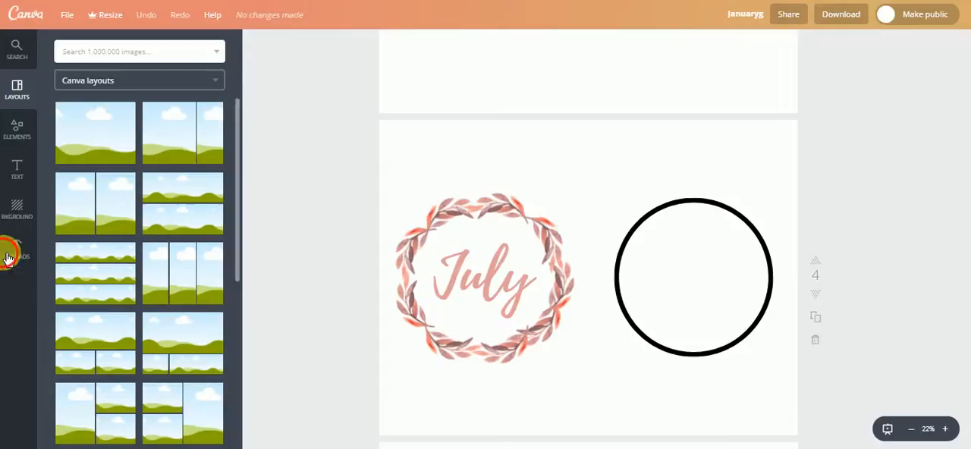
- Examine the watercolor leaf and branch images among the uploads in the januaryg design
{"action": "left_click", "coordinate": [11, 250]}
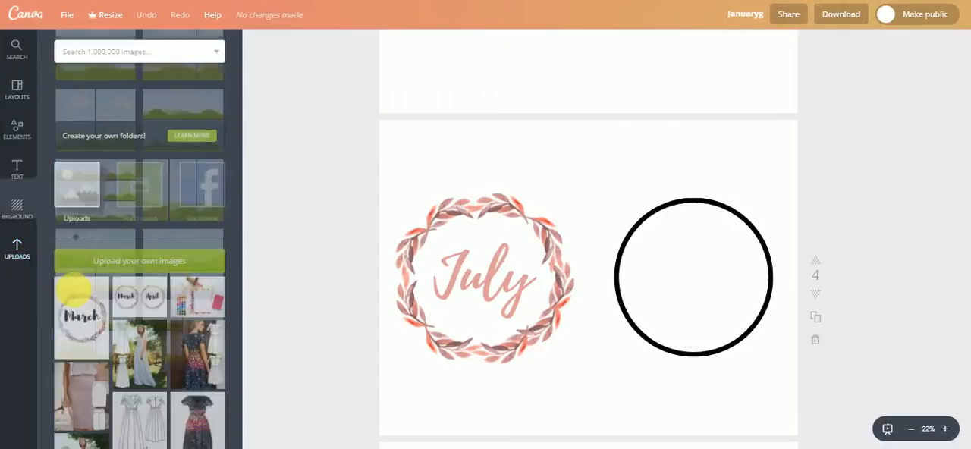
{"action": "scroll", "coordinate": [155, 299], "scroll_direction": "down", "scroll_amount": 5}
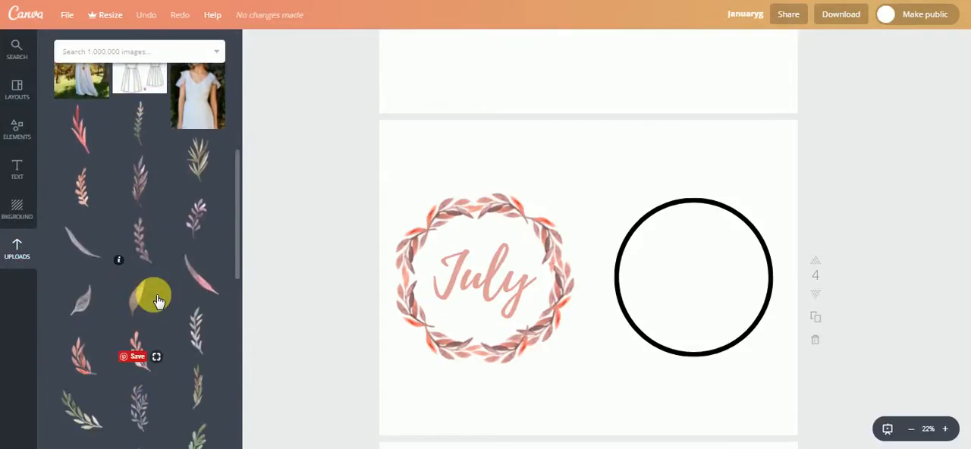
{"action": "scroll", "coordinate": [155, 299], "scroll_direction": "down", "scroll_amount": 2}
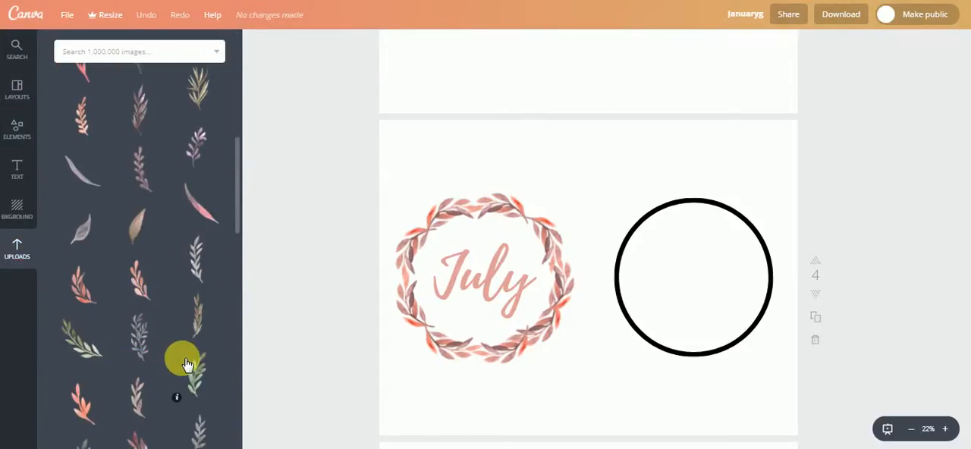
{"action": "scroll", "coordinate": [187, 364], "scroll_direction": "down", "scroll_amount": 2}
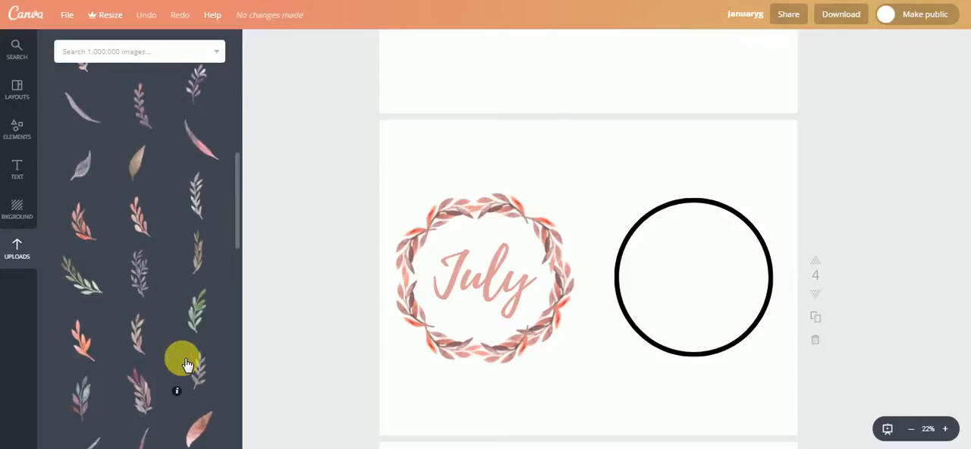
{"action": "scroll", "coordinate": [186, 361], "scroll_direction": "up", "scroll_amount": 10}
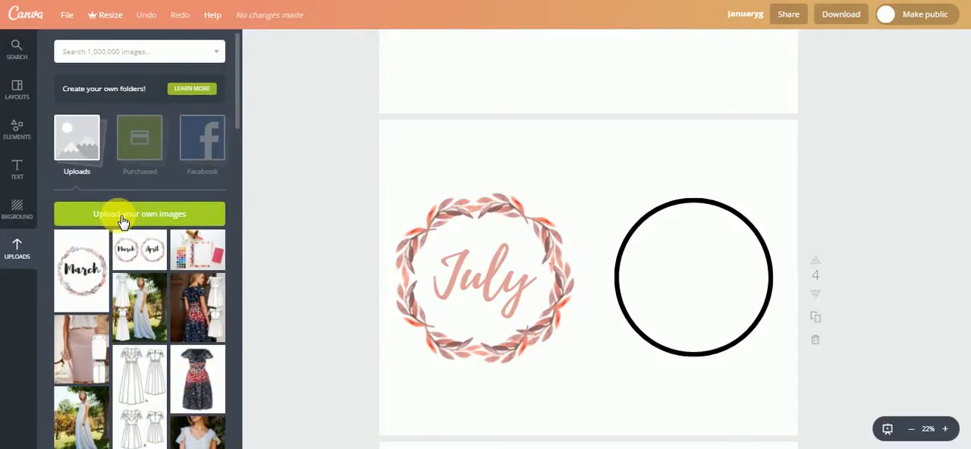
{"action": "scroll", "coordinate": [134, 277], "scroll_direction": "down", "scroll_amount": 10}
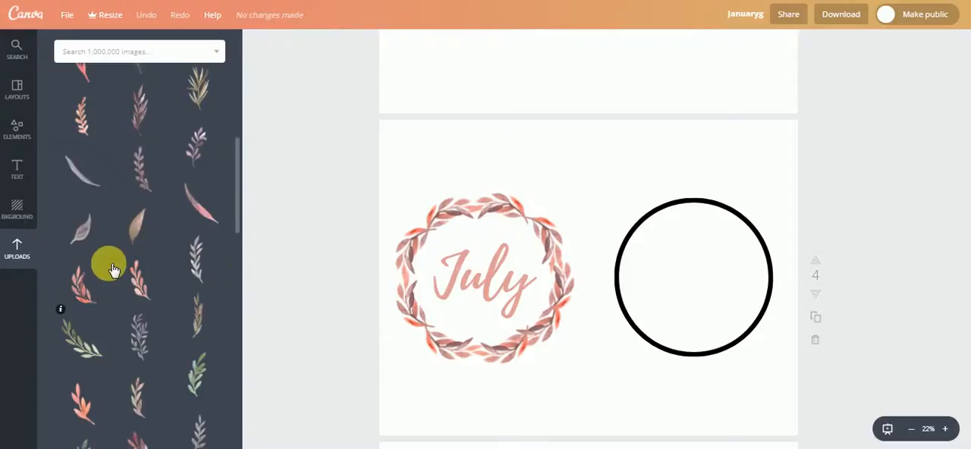
{"action": "scroll", "coordinate": [141, 271], "scroll_direction": "down", "scroll_amount": 1}
{"action": "scroll", "coordinate": [142, 273], "scroll_direction": "down", "scroll_amount": 6}
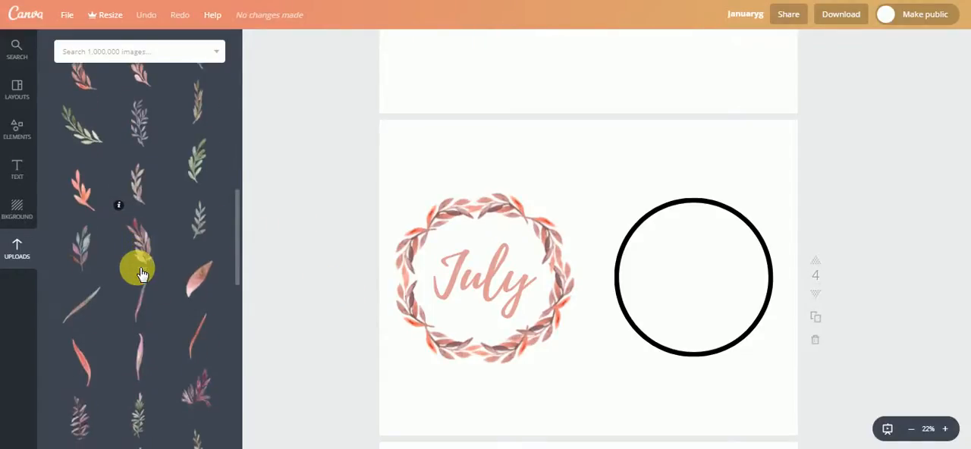
{"action": "scroll", "coordinate": [142, 273], "scroll_direction": "up", "scroll_amount": 4}
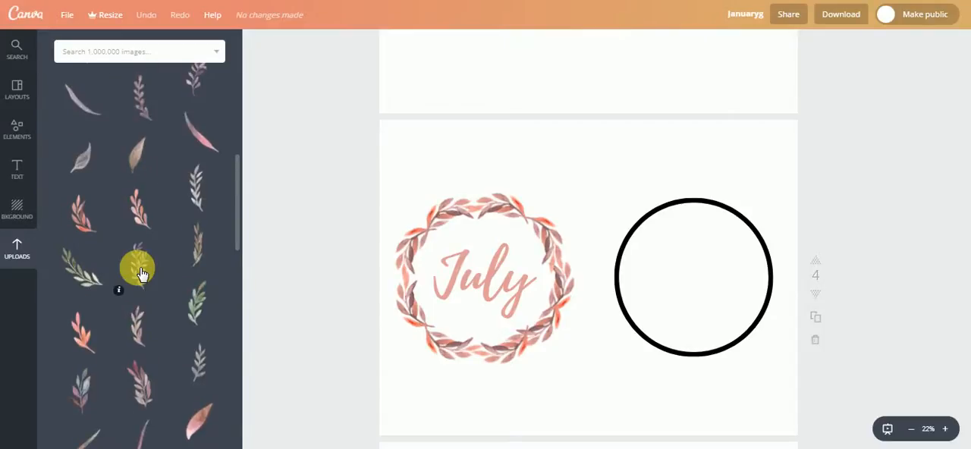
- Look further through the older uploads, from the font previews and phone wallpapers to the watercolor flowers and greenery
{"action": "scroll", "coordinate": [142, 273], "scroll_direction": "down", "scroll_amount": 10}
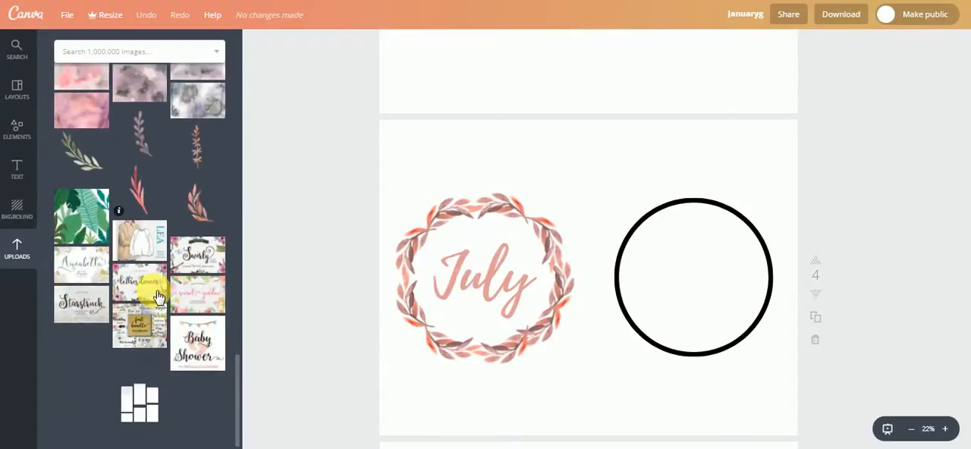
{"action": "scroll", "coordinate": [159, 296], "scroll_direction": "down", "scroll_amount": 1}
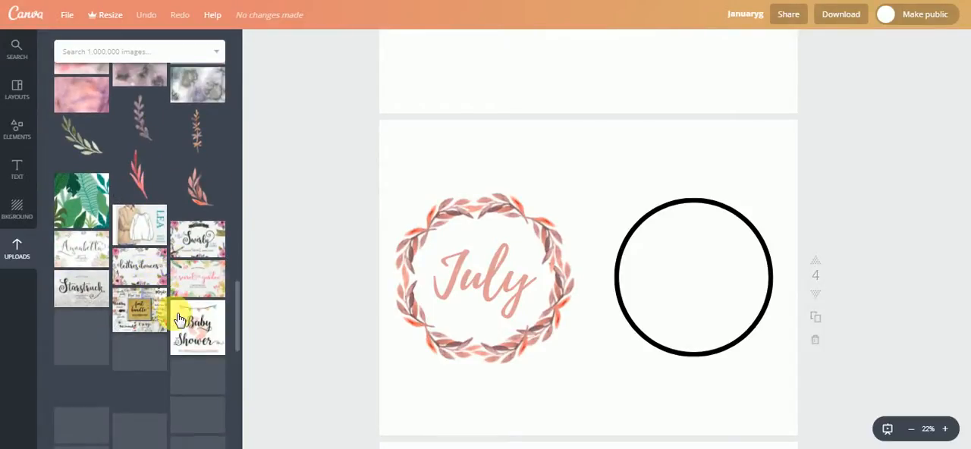
{"action": "scroll", "coordinate": [171, 311], "scroll_direction": "down", "scroll_amount": 6}
{"action": "scroll", "coordinate": [174, 313], "scroll_direction": "down", "scroll_amount": 2}
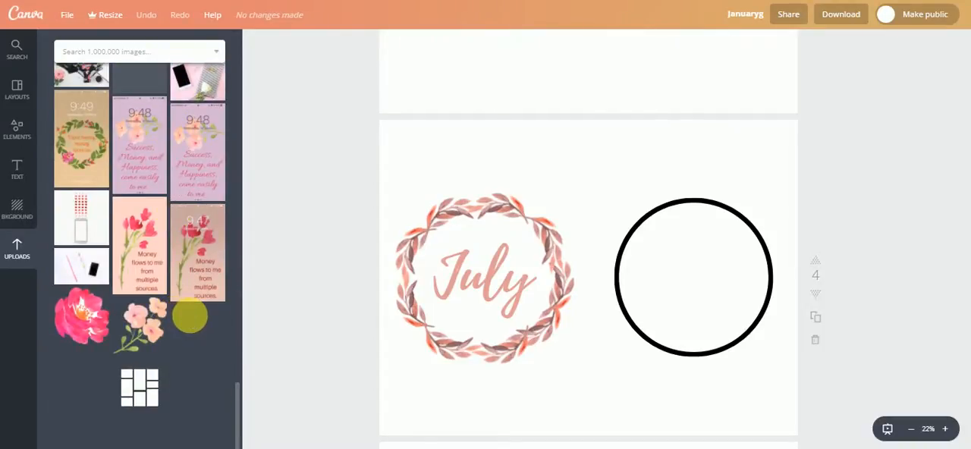
{"action": "scroll", "coordinate": [194, 322], "scroll_direction": "down", "scroll_amount": 3}
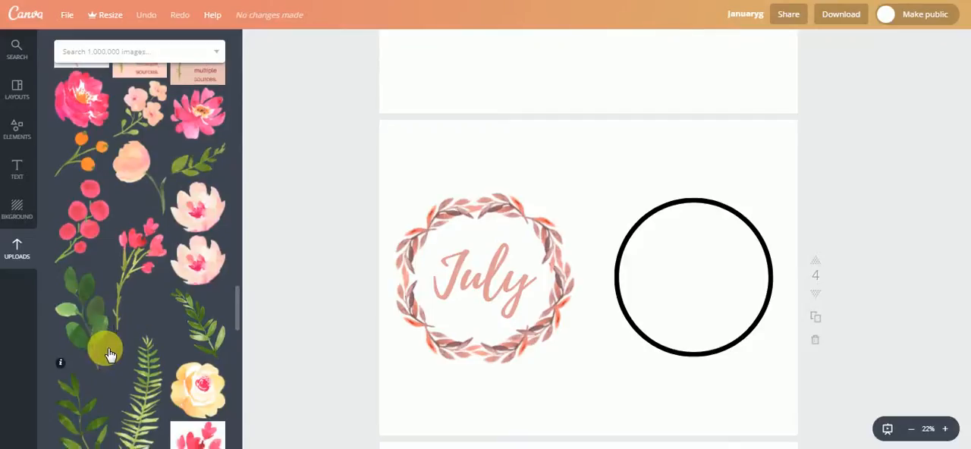
{"action": "scroll", "coordinate": [106, 349], "scroll_direction": "down", "scroll_amount": 2}
{"action": "scroll", "coordinate": [107, 349], "scroll_direction": "down", "scroll_amount": 3}
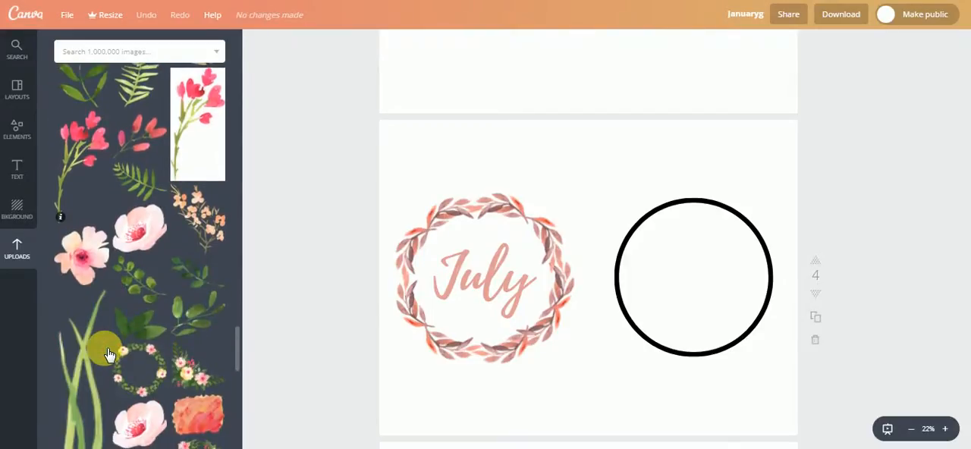
{"action": "scroll", "coordinate": [159, 377], "scroll_direction": "up", "scroll_amount": 10}
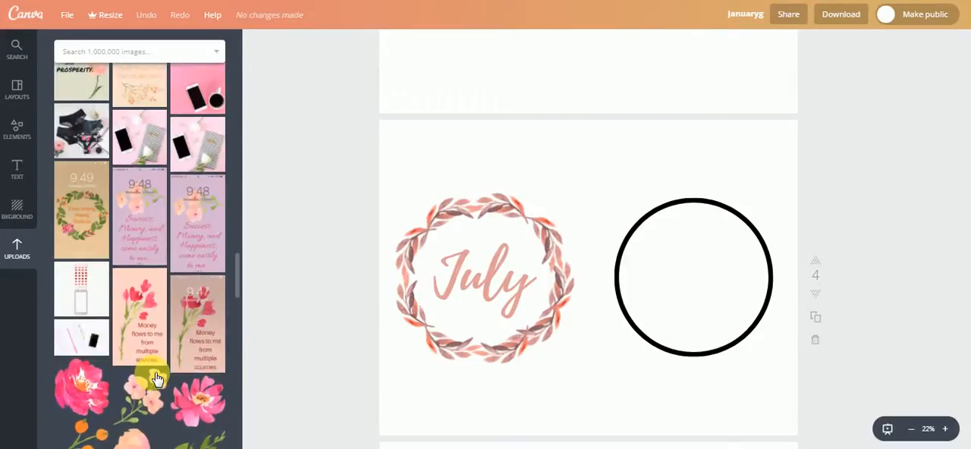
{"action": "scroll", "coordinate": [155, 377], "scroll_direction": "up", "scroll_amount": 4}
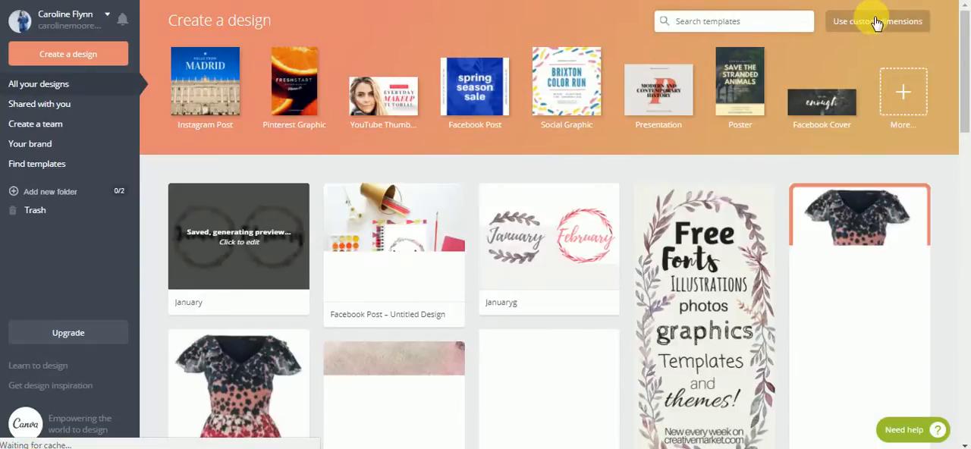
- Create a new blank design with custom dimensions of 3300 × 2475 px
{"action": "left_click", "coordinate": [880, 28]}
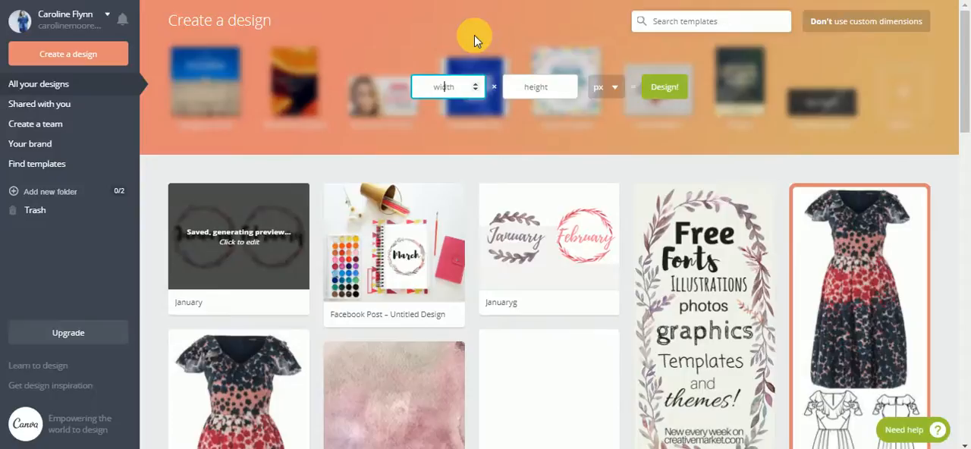
{"action": "type", "text": "3300"}
{"action": "key", "text": "Tab"}
{"action": "type", "text": "247"}
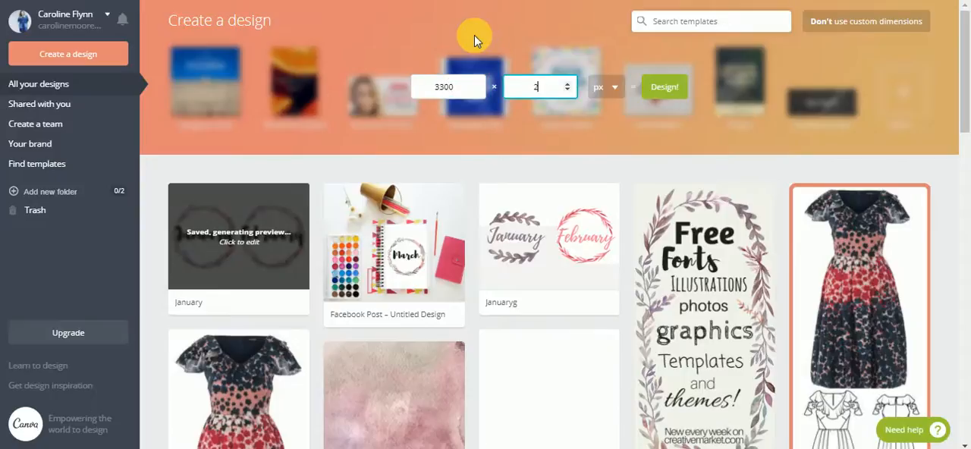
{"action": "type", "text": "5"}
{"action": "left_click", "coordinate": [666, 89]}
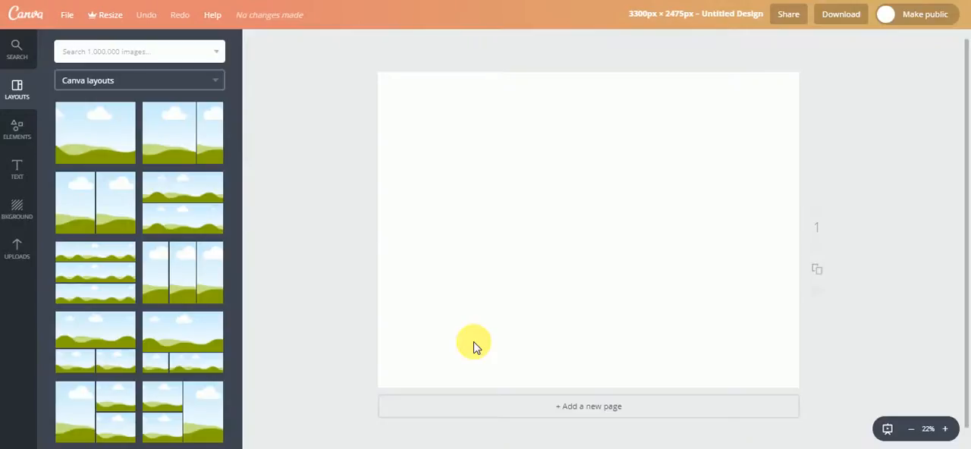
- Add a plain solid line, rotate it to vertical and place it on the page's vertical centre line as a divider
{"action": "left_click", "coordinate": [17, 135]}
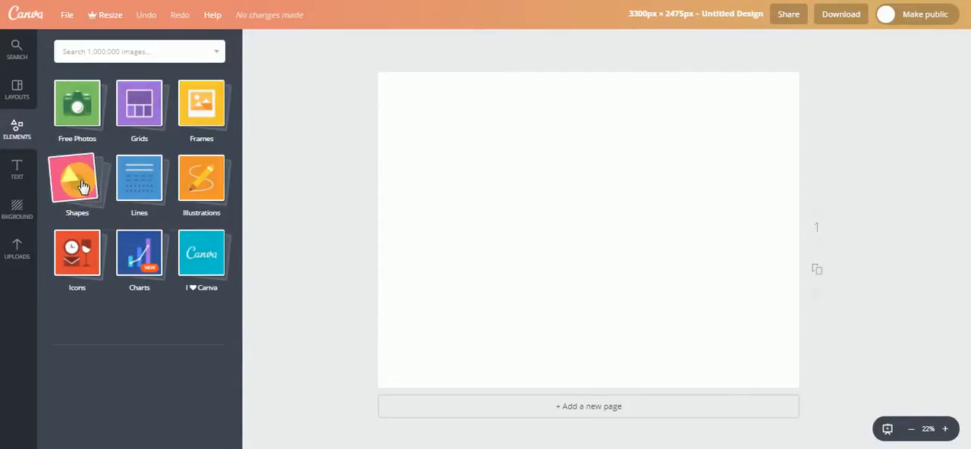
{"action": "left_click", "coordinate": [83, 187]}
{"action": "left_click", "coordinate": [130, 190]}
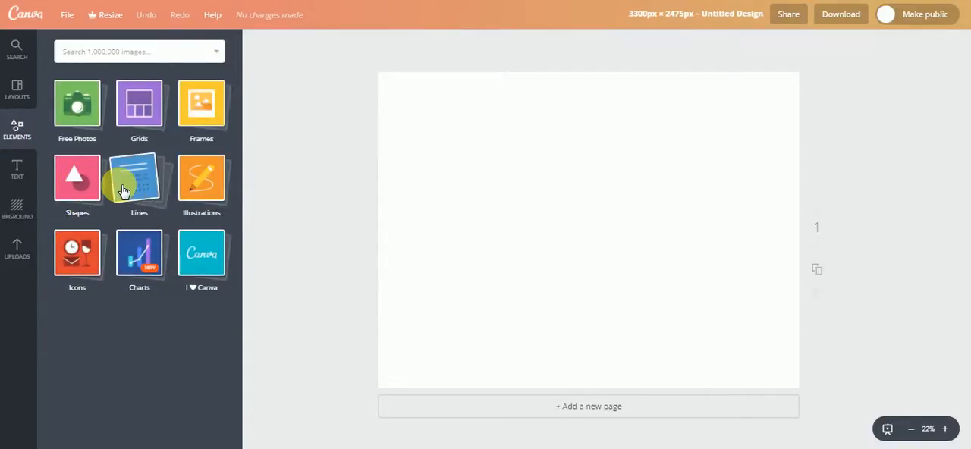
{"action": "left_click", "coordinate": [144, 170]}
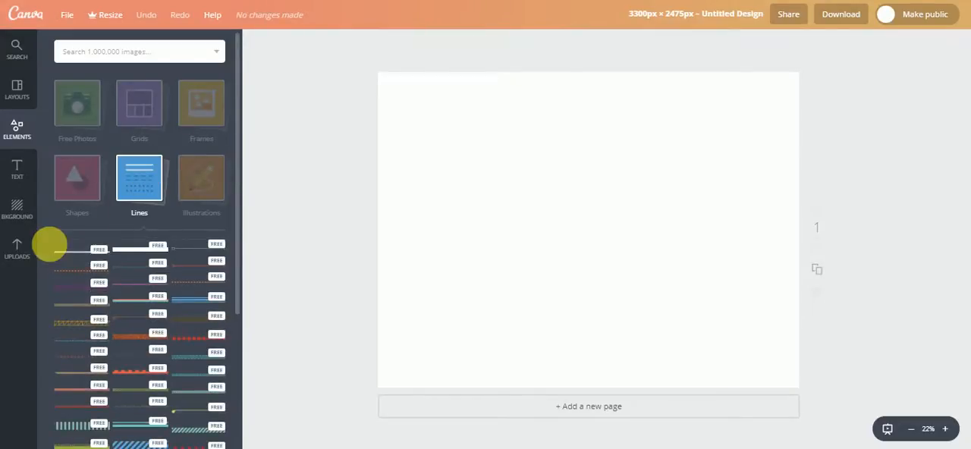
{"action": "left_click", "coordinate": [76, 256]}
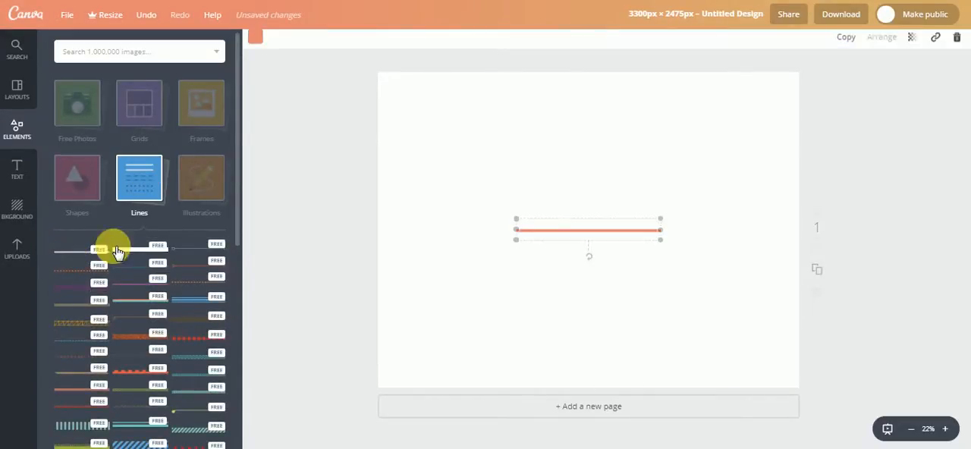
{"action": "left_click_drag", "start_coordinate": [589, 256], "coordinate": [511, 227]}
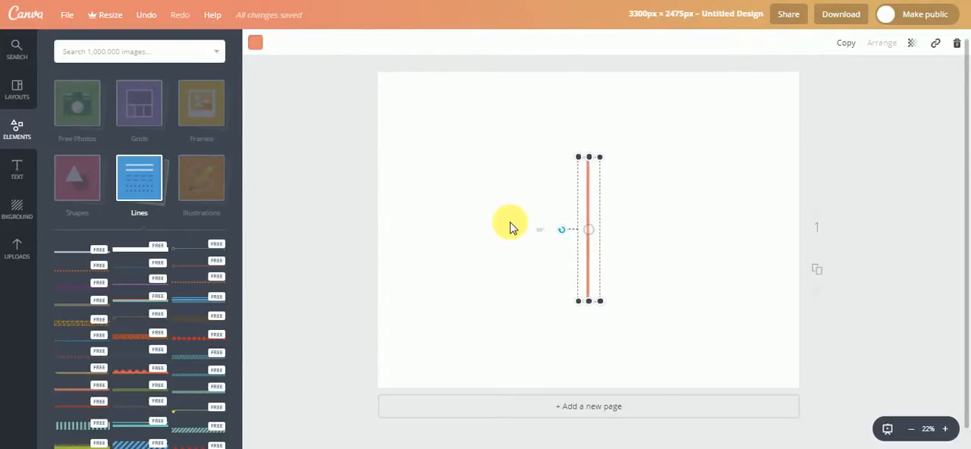
{"action": "left_click_drag", "start_coordinate": [594, 228], "coordinate": [592, 233]}
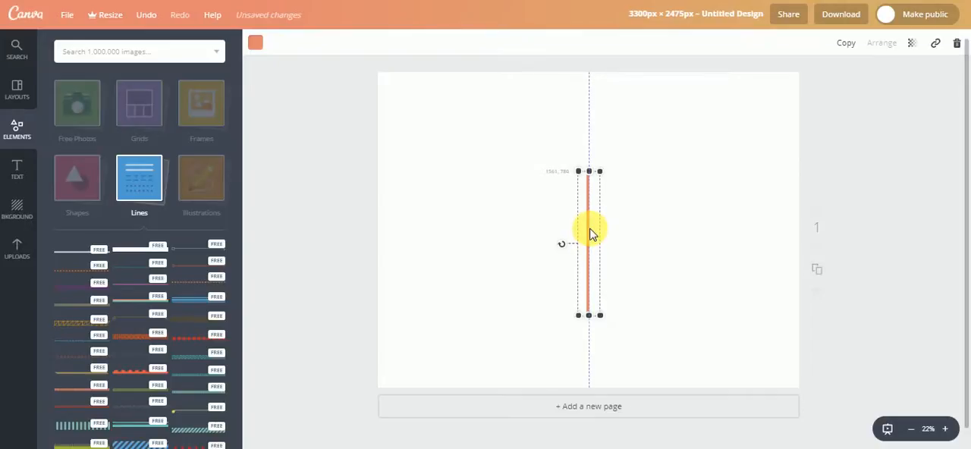
{"action": "left_click", "coordinate": [524, 217]}
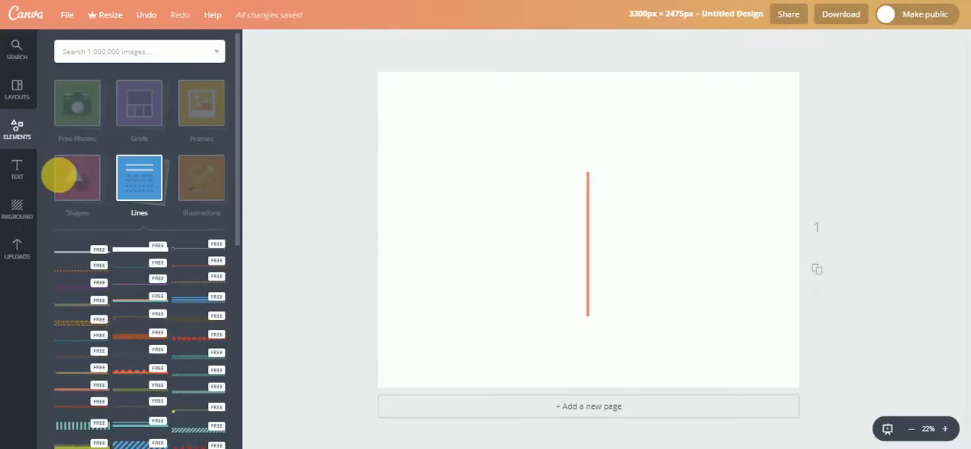
- Add an outlined circle, shrink it to fit the left half of the page and centre it vertically beside the divider line
{"action": "left_click", "coordinate": [91, 176]}
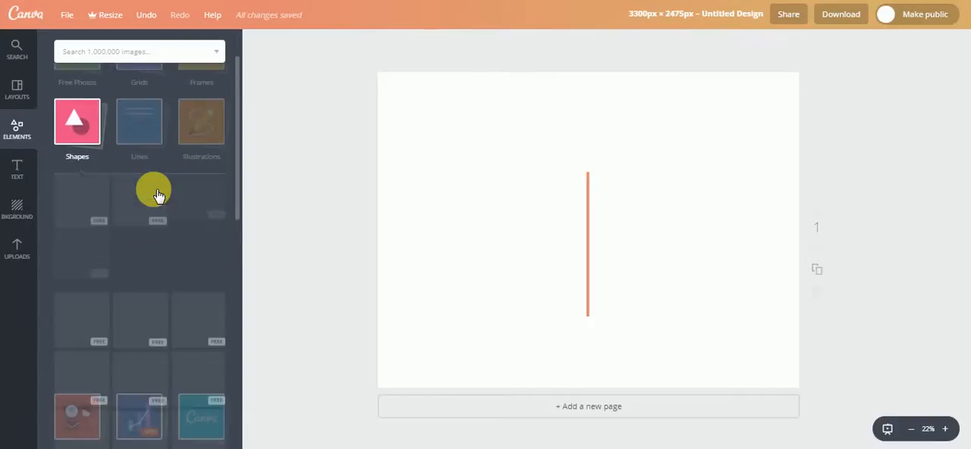
{"action": "scroll", "coordinate": [147, 214], "scroll_direction": "down", "scroll_amount": 3}
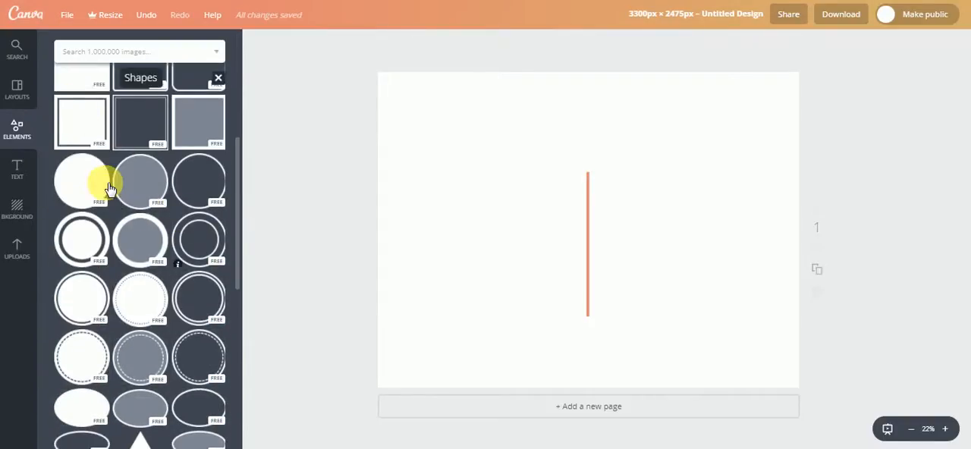
{"action": "left_click", "coordinate": [203, 184]}
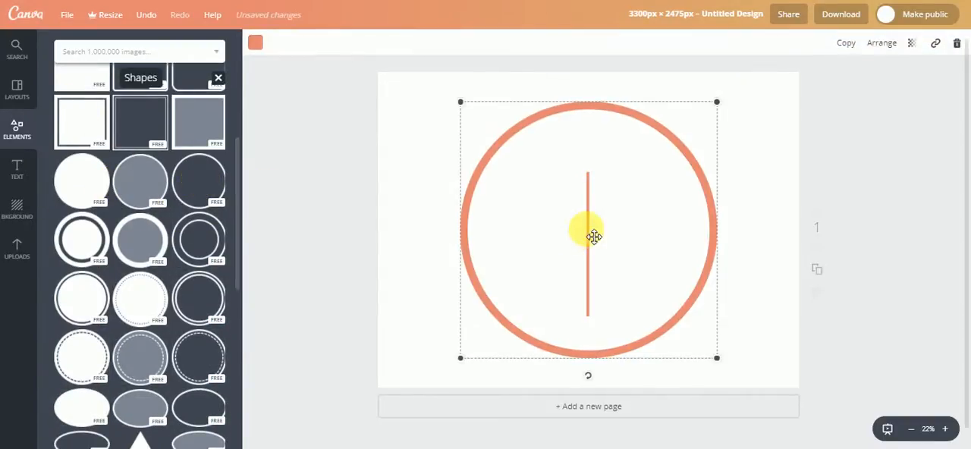
{"action": "left_click_drag", "start_coordinate": [720, 106], "coordinate": [563, 208]}
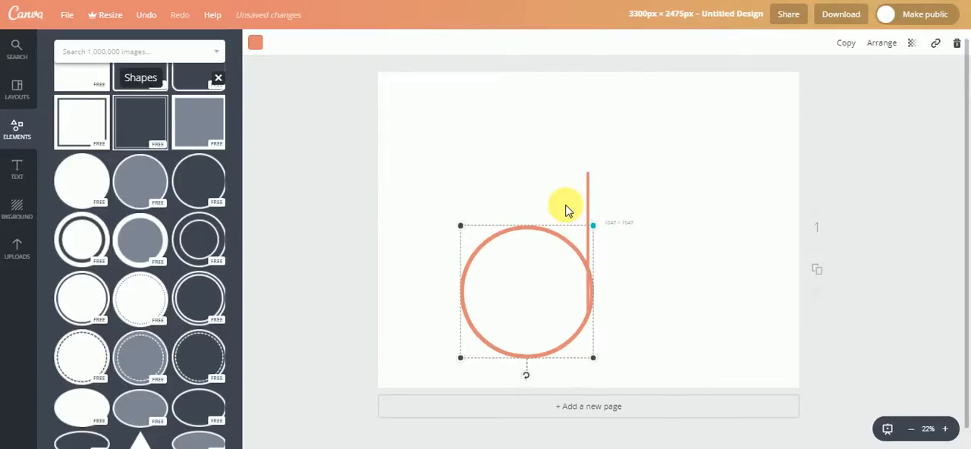
{"action": "left_click_drag", "start_coordinate": [509, 225], "coordinate": [502, 188]}
{"action": "left_click_drag", "start_coordinate": [555, 164], "coordinate": [574, 149]}
{"action": "mouse_move", "coordinate": [525, 198]}
{"action": "left_mouse_down"}
{"action": "mouse_move", "coordinate": [500, 209]}
{"action": "mouse_move", "coordinate": [515, 208]}
{"action": "left_mouse_up"}
{"action": "mouse_move", "coordinate": [409, 304]}
{"action": "left_mouse_down"}
{"action": "mouse_move", "coordinate": [408, 318]}
{"action": "mouse_move", "coordinate": [398, 314]}
{"action": "left_mouse_up"}
{"action": "mouse_move", "coordinate": [449, 282]}
{"action": "left_mouse_down"}
{"action": "mouse_move", "coordinate": [470, 282]}
{"action": "mouse_move", "coordinate": [457, 278]}
{"action": "left_mouse_up"}
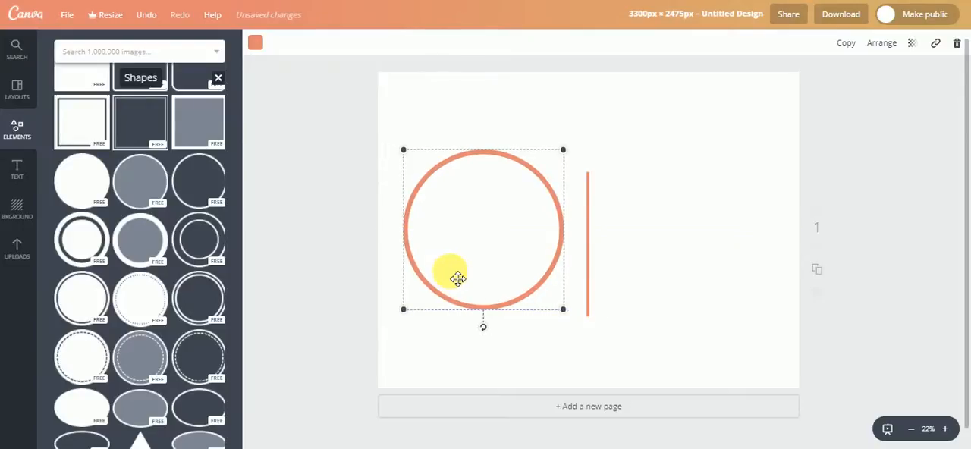
{"action": "left_click", "coordinate": [301, 206]}
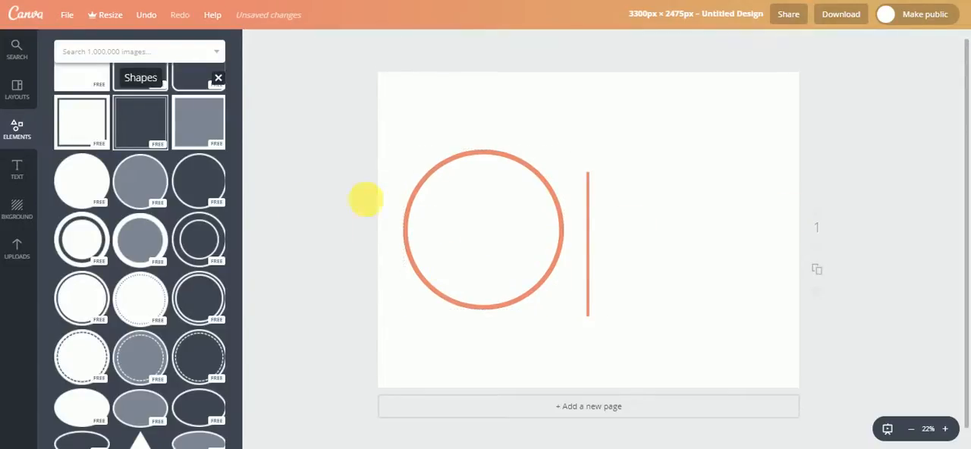
- Duplicate the circle and place the copy on the right half of the page, level with the original
{"action": "left_click", "coordinate": [467, 176]}
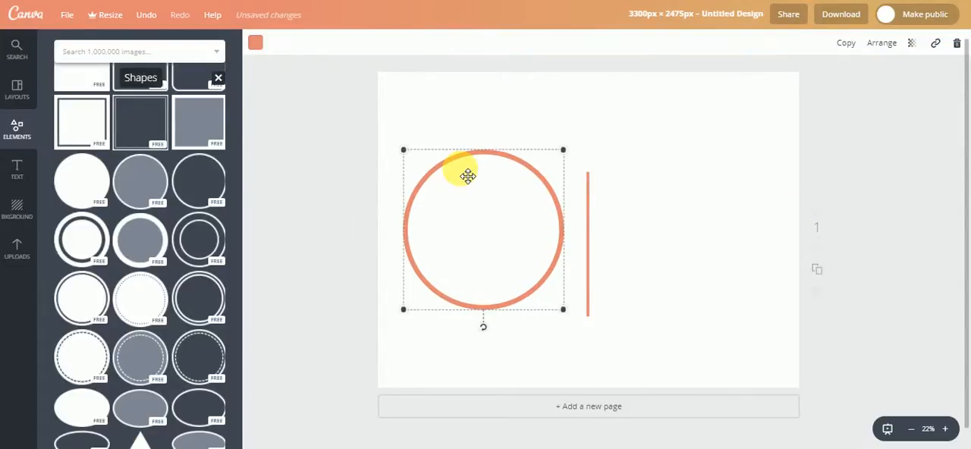
{"action": "left_click", "coordinate": [672, 225]}
{"action": "key", "text": "ctrl+v"}
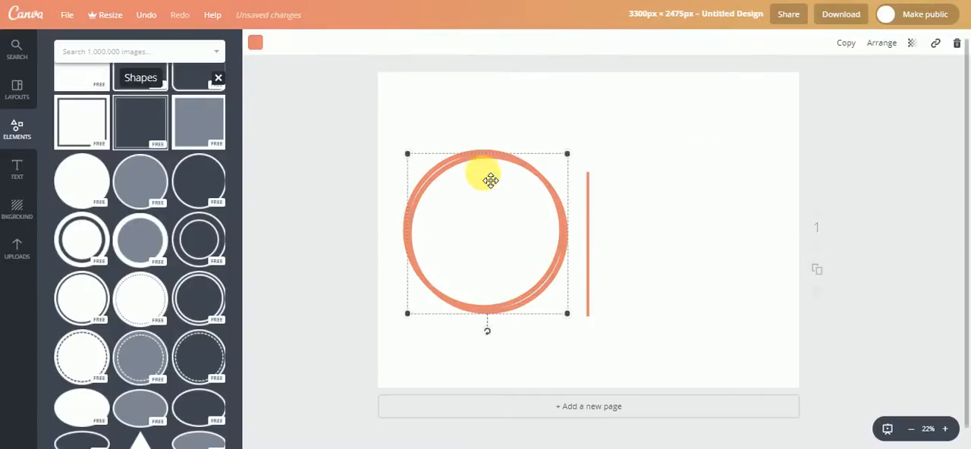
{"action": "left_click_drag", "start_coordinate": [490, 180], "coordinate": [704, 169]}
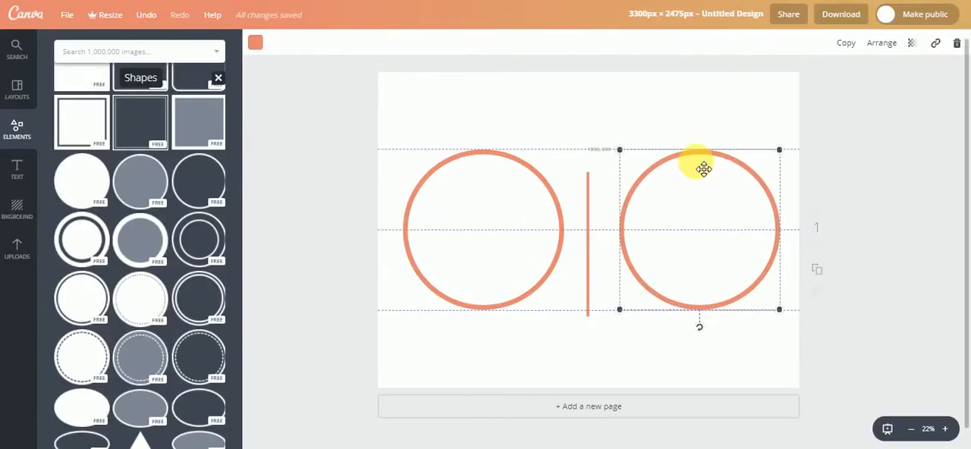
{"action": "left_click", "coordinate": [914, 206]}
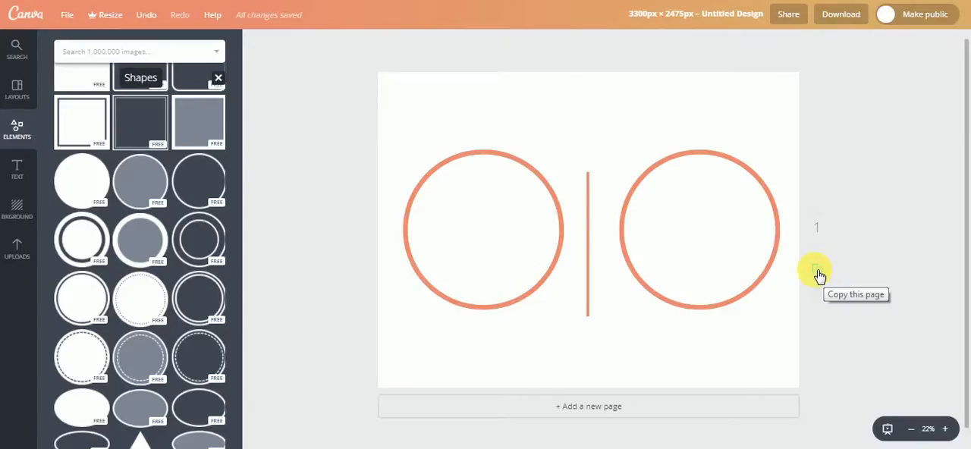
- Duplicate the page with the two circles and divider line until the design has six identical pages
{"action": "left_click", "coordinate": [816, 270]}
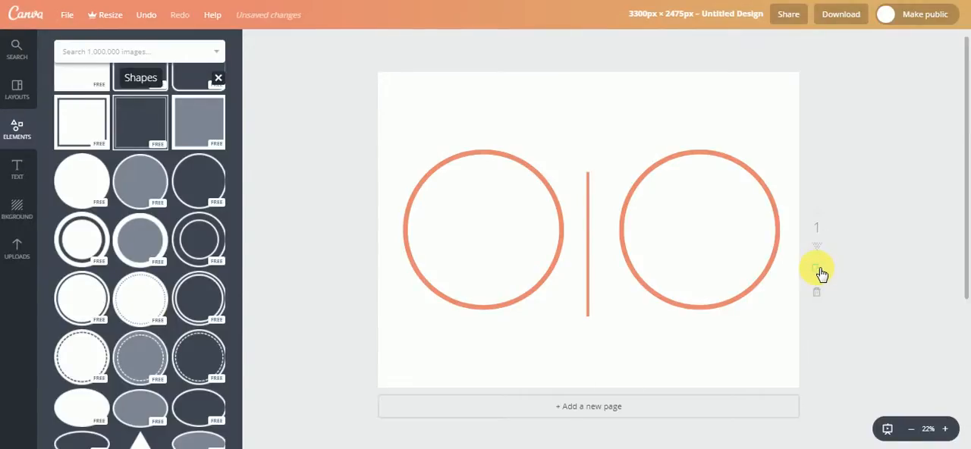
{"action": "scroll", "coordinate": [862, 301], "scroll_direction": "down", "scroll_amount": 2}
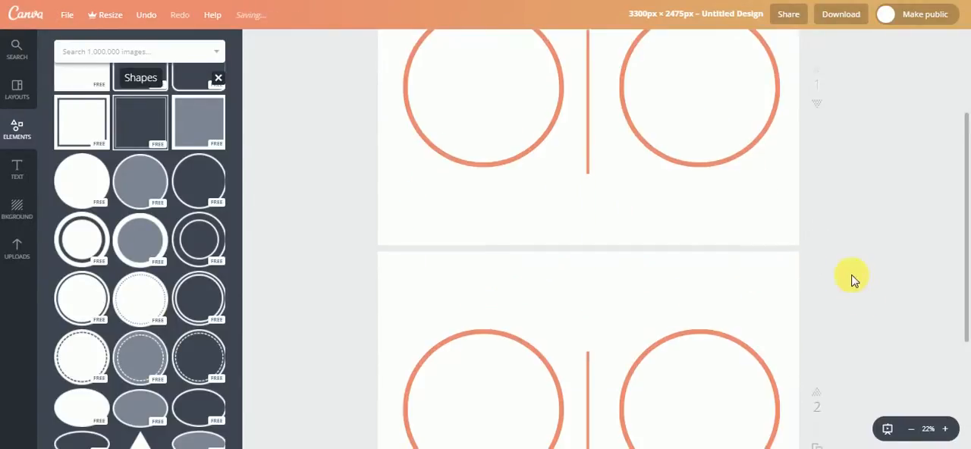
{"action": "left_click", "coordinate": [817, 126]}
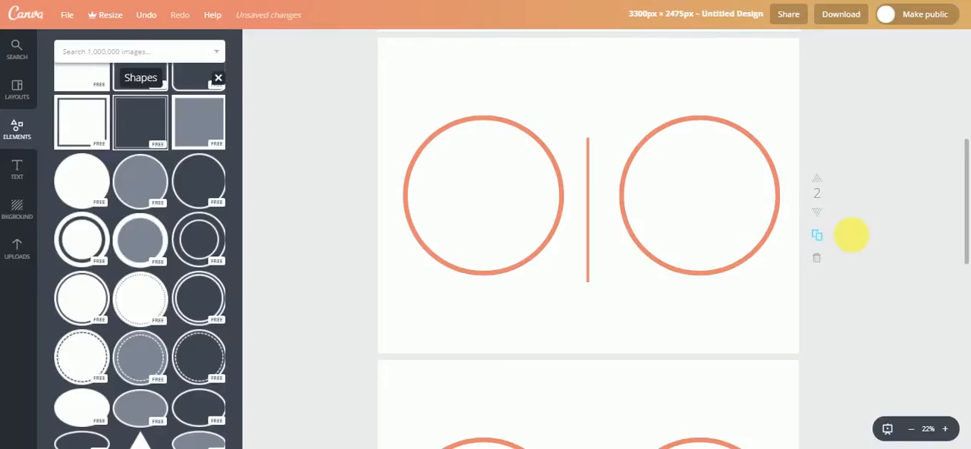
{"action": "left_click", "coordinate": [817, 236]}
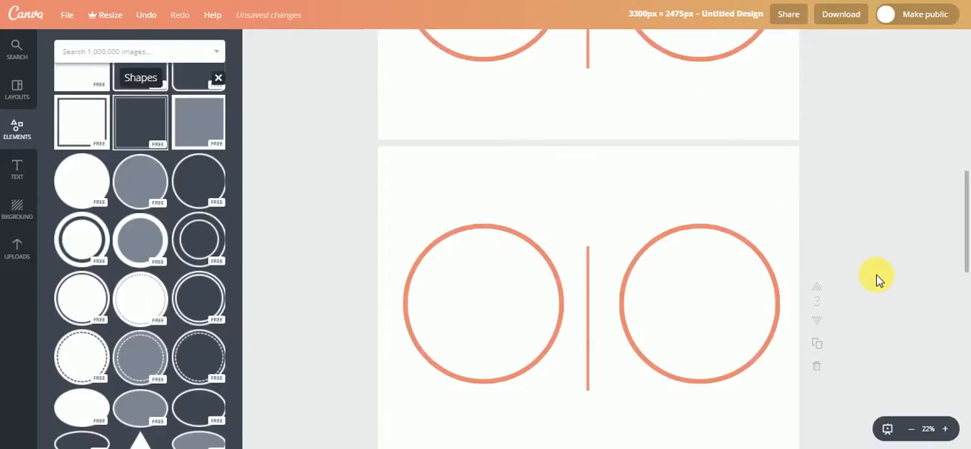
{"action": "scroll", "coordinate": [876, 281], "scroll_direction": "down", "scroll_amount": 9}
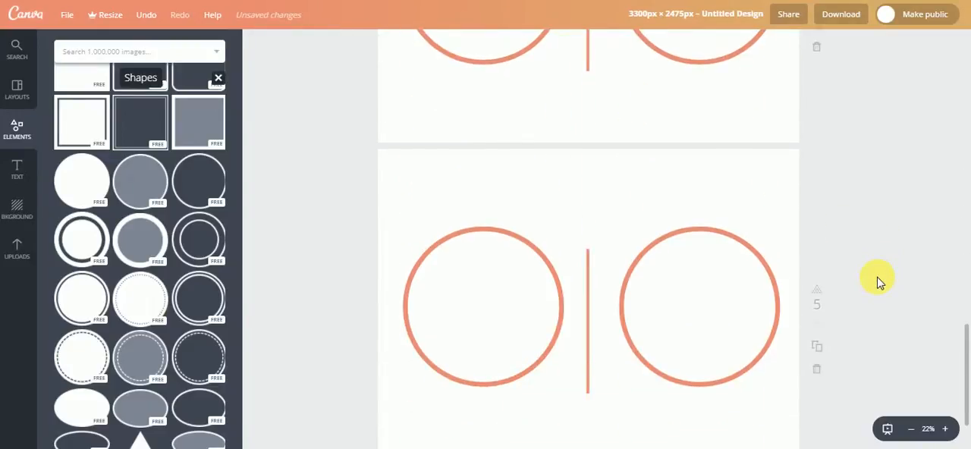
{"action": "scroll", "coordinate": [878, 280], "scroll_direction": "down", "scroll_amount": 1}
{"action": "left_click", "coordinate": [817, 245]}
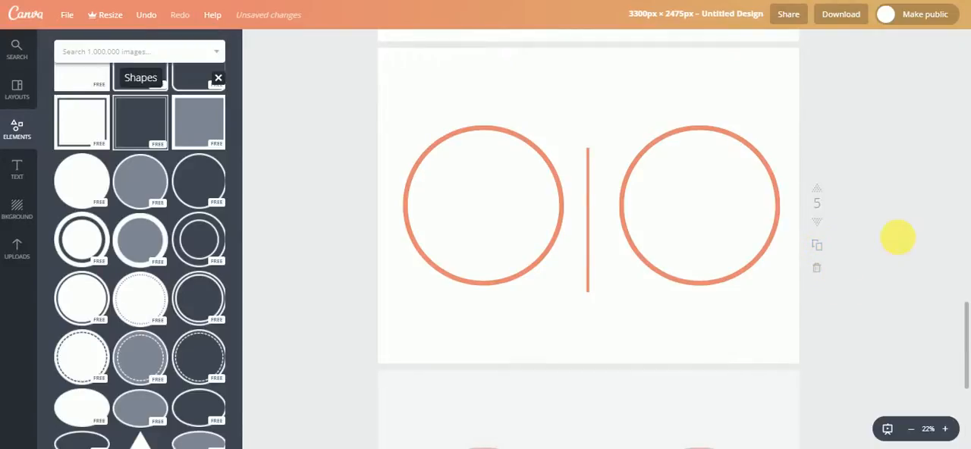
{"action": "scroll", "coordinate": [893, 343], "scroll_direction": "down", "scroll_amount": 3}
{"action": "scroll", "coordinate": [892, 343], "scroll_direction": "up", "scroll_amount": 4}
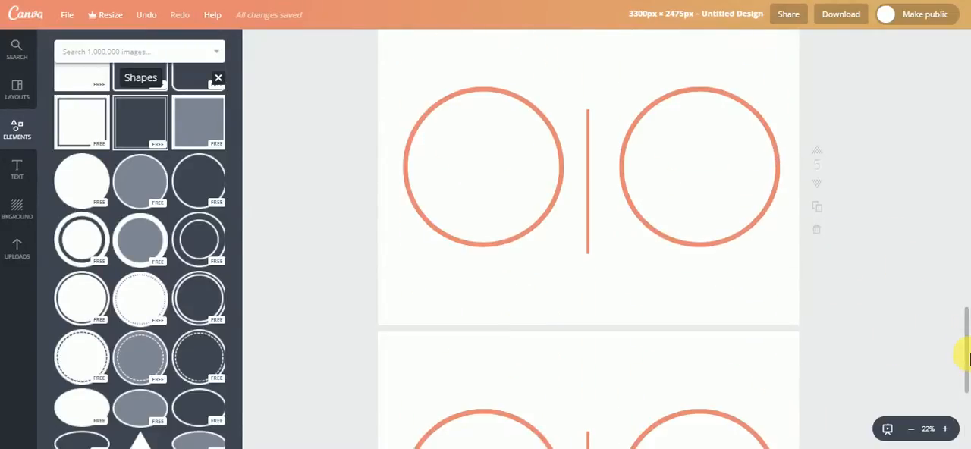
{"action": "left_click_drag", "start_coordinate": [967, 350], "coordinate": [955, 11]}
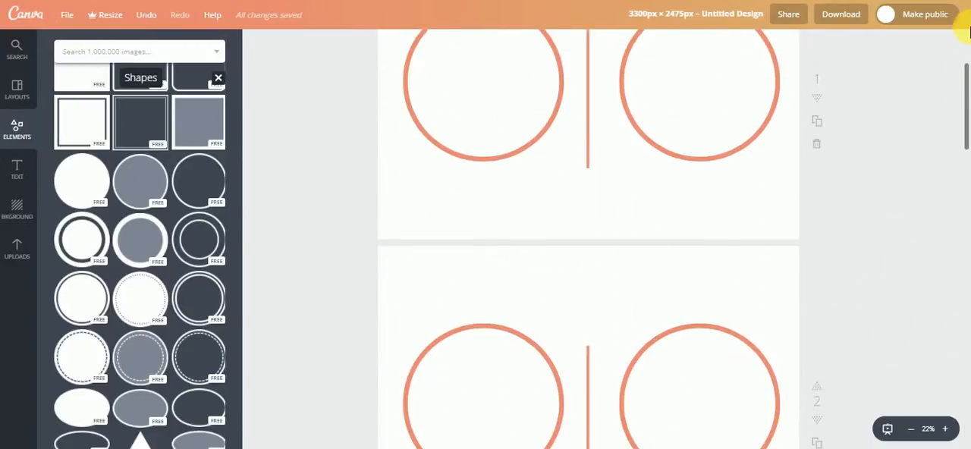
{"action": "scroll", "coordinate": [902, 252], "scroll_direction": "up", "scroll_amount": 1}
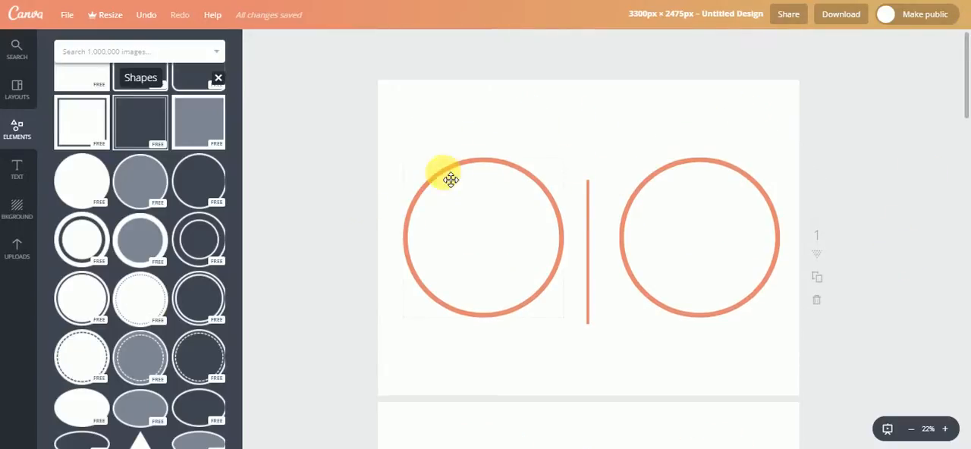
- Add a heading text to the first page, place it inside the left circle and make it read "January"
{"action": "left_click", "coordinate": [15, 179]}
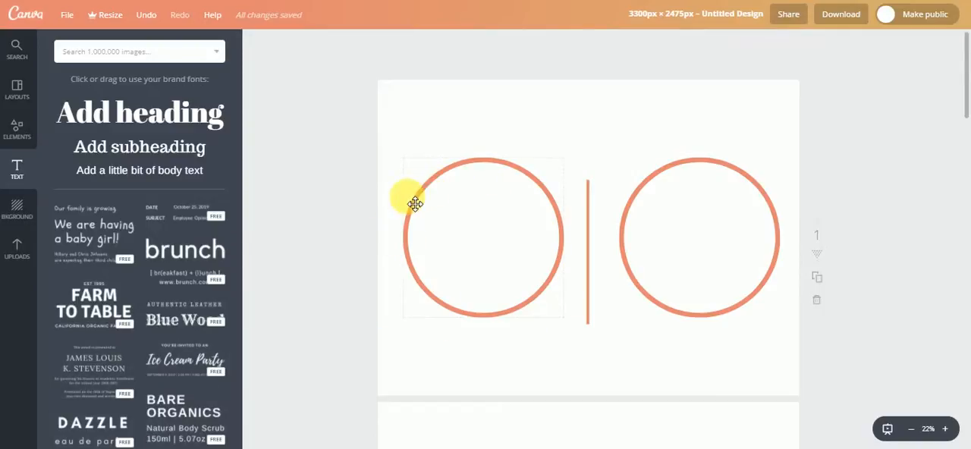
{"action": "left_click", "coordinate": [144, 115]}
{"action": "left_click", "coordinate": [581, 252]}
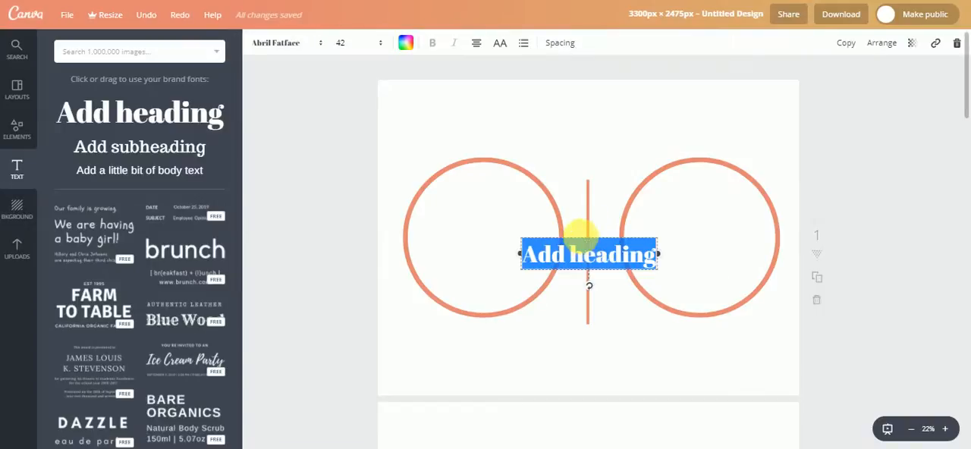
{"action": "left_click_drag", "start_coordinate": [590, 242], "coordinate": [484, 243]}
{"action": "type", "text": "Jan"}
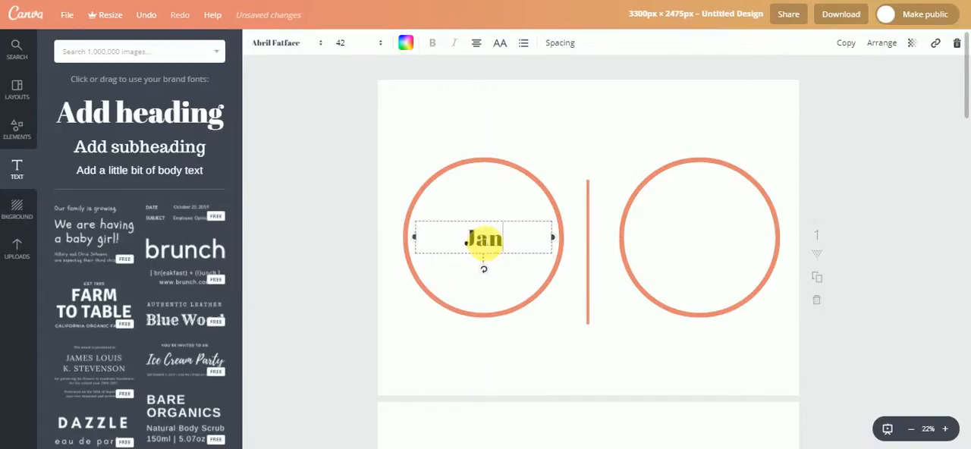
{"action": "type", "text": "uary"}
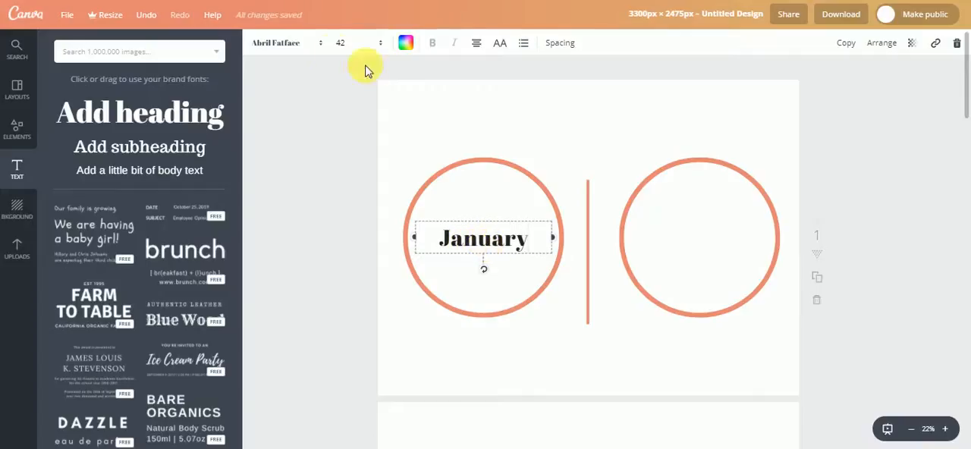
- Change the font of the "January" heading to Lobster Two
{"action": "left_click", "coordinate": [293, 43]}
{"action": "scroll", "coordinate": [323, 129], "scroll_direction": "down", "scroll_amount": 5}
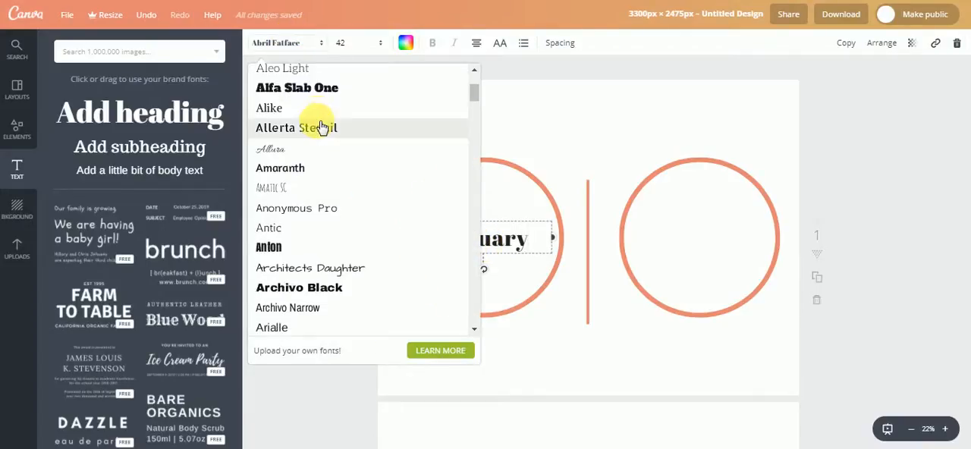
{"action": "scroll", "coordinate": [328, 141], "scroll_direction": "down", "scroll_amount": 2}
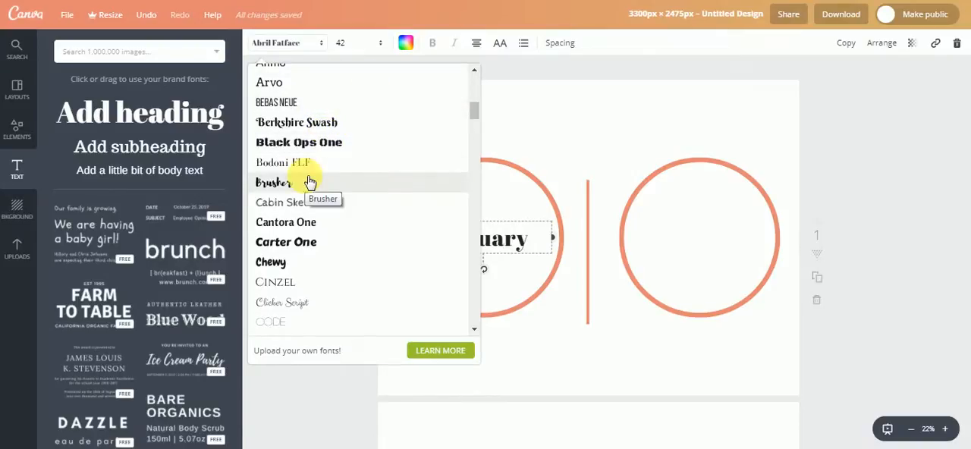
{"action": "scroll", "coordinate": [393, 200], "scroll_direction": "down", "scroll_amount": 2}
{"action": "scroll", "coordinate": [393, 200], "scroll_direction": "down", "scroll_amount": 10}
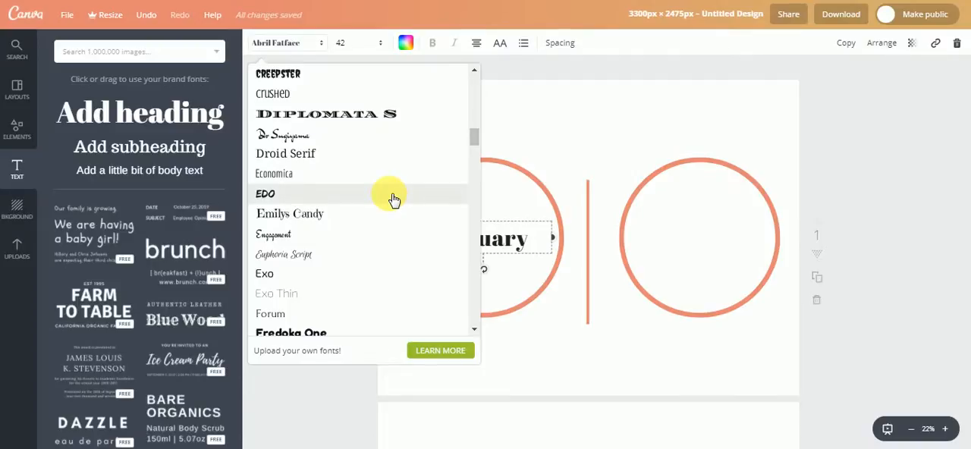
{"action": "scroll", "coordinate": [393, 200], "scroll_direction": "down", "scroll_amount": 8}
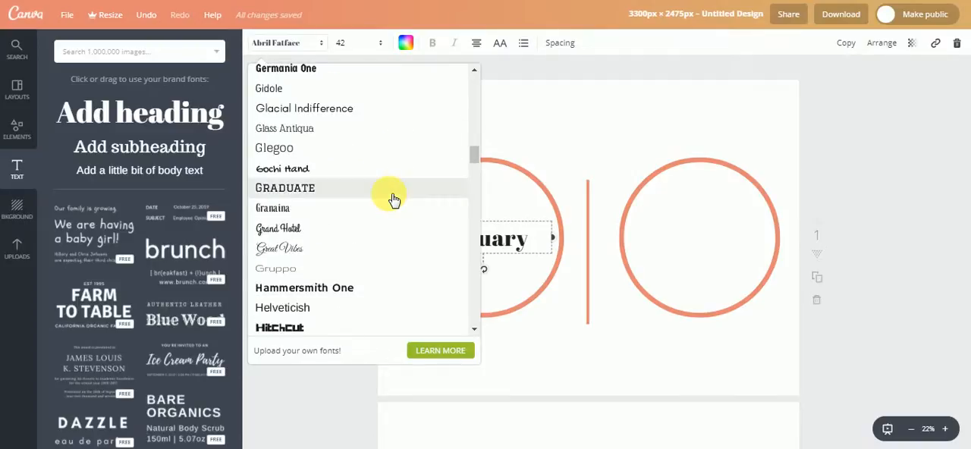
{"action": "scroll", "coordinate": [393, 200], "scroll_direction": "down", "scroll_amount": 2}
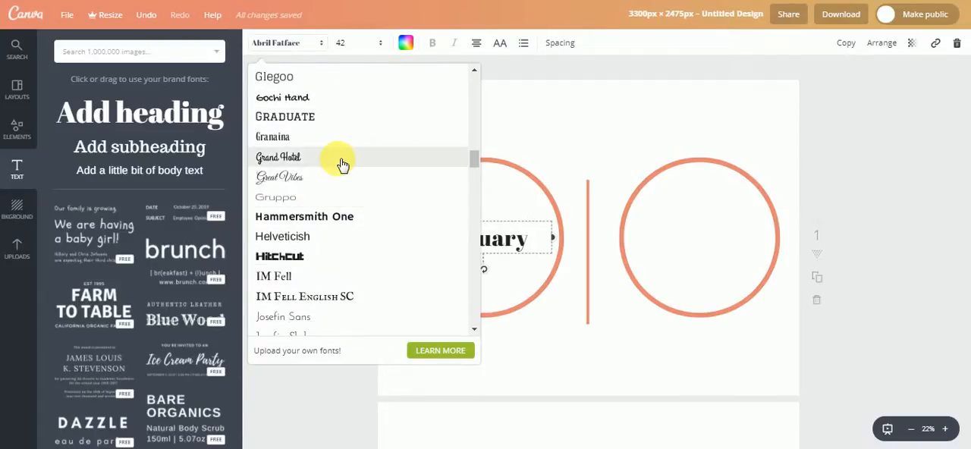
{"action": "scroll", "coordinate": [383, 210], "scroll_direction": "down", "scroll_amount": 4}
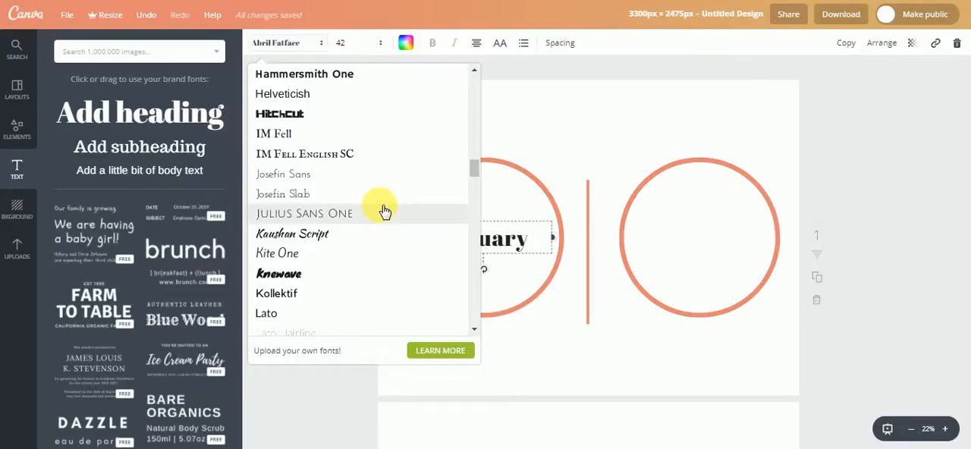
{"action": "scroll", "coordinate": [385, 211], "scroll_direction": "down", "scroll_amount": 8}
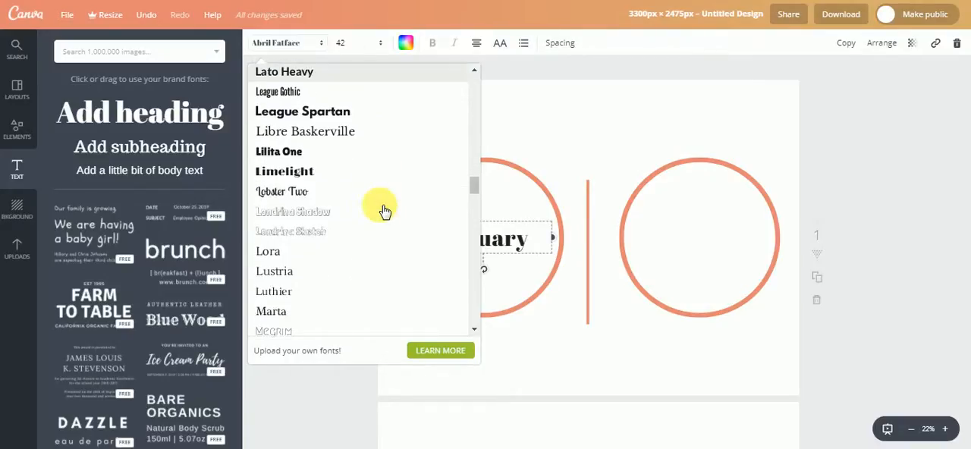
{"action": "left_click", "coordinate": [383, 193]}
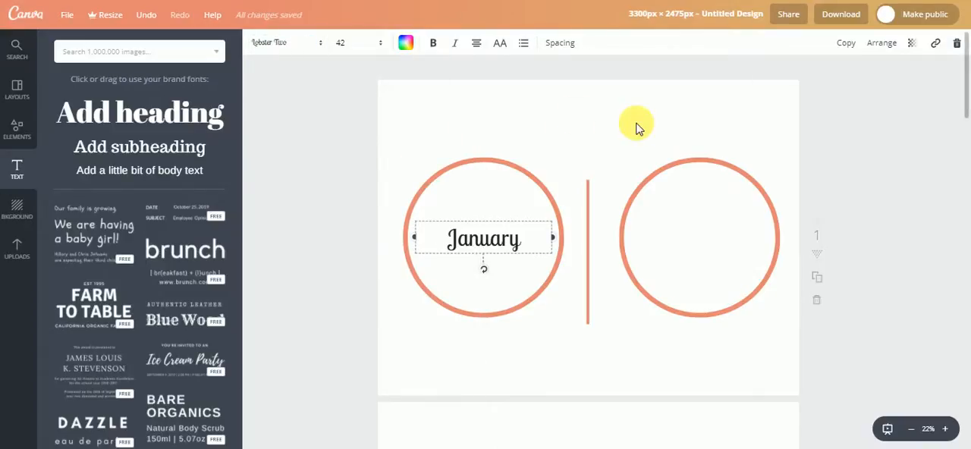
- Set the "January" heading's font size to 96 and centre it in the left circle
{"action": "left_click", "coordinate": [342, 41]}
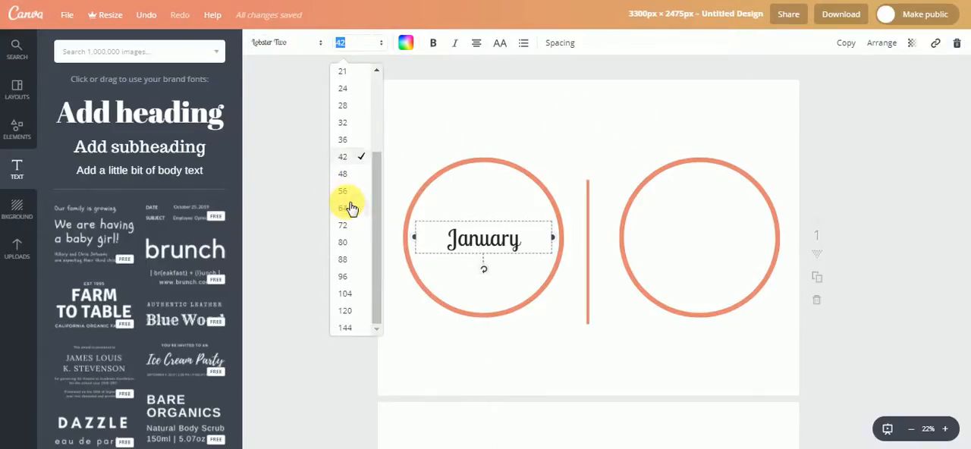
{"action": "left_click", "coordinate": [357, 274]}
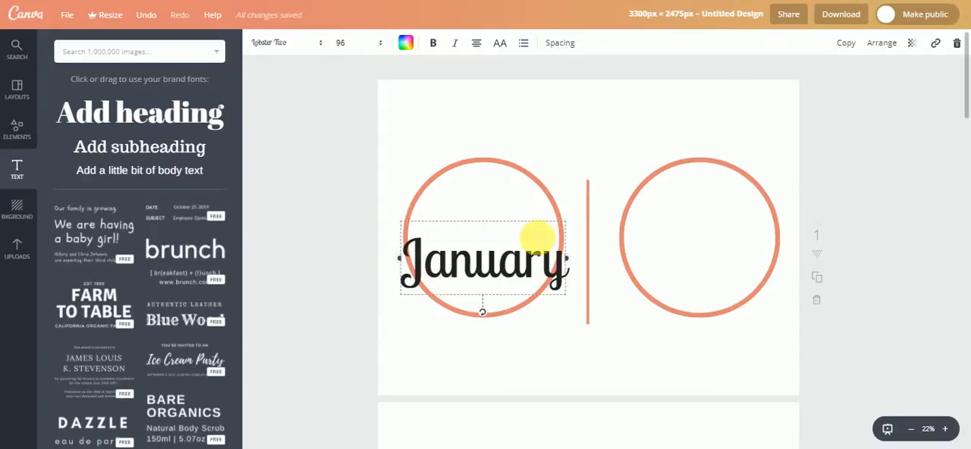
{"action": "mouse_move", "coordinate": [502, 219]}
{"action": "left_mouse_down"}
{"action": "mouse_move", "coordinate": [499, 194]}
{"action": "mouse_move", "coordinate": [501, 204]}
{"action": "left_mouse_up"}
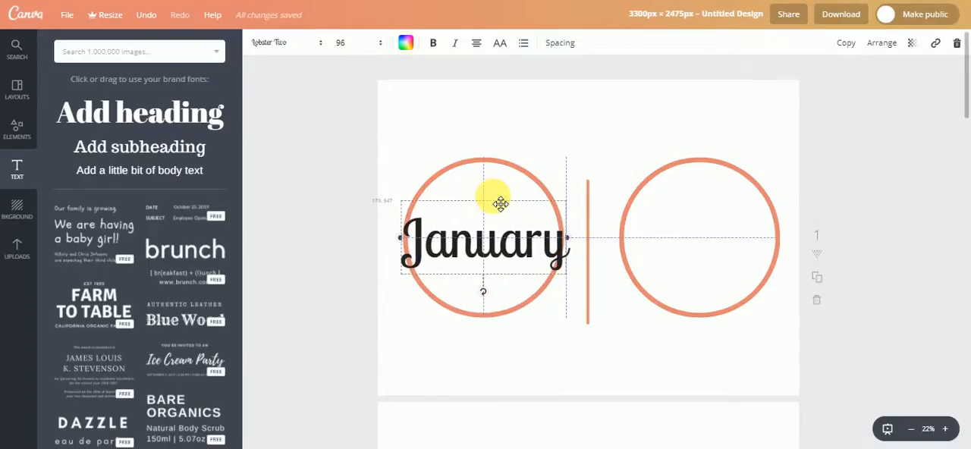
{"action": "left_click", "coordinate": [346, 192]}
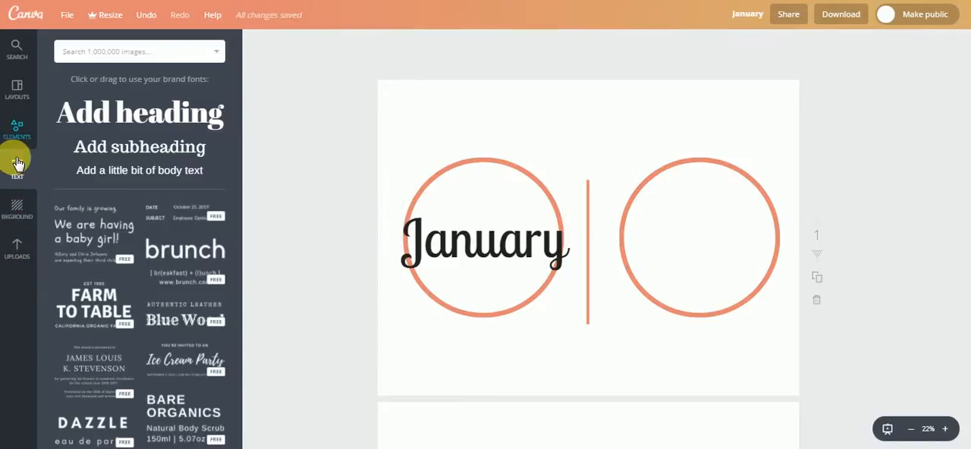
- Add an uploaded upright green leaf sprig, tilt it clockwise and lay it along the upper-left arc of the January circle
{"action": "left_click", "coordinate": [16, 249]}
{"action": "scroll", "coordinate": [114, 281], "scroll_direction": "down", "scroll_amount": 10}
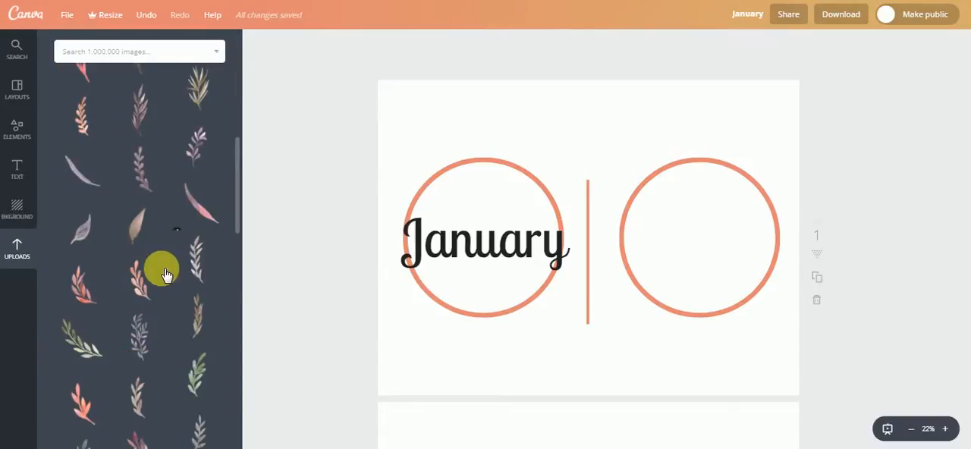
{"action": "scroll", "coordinate": [151, 296], "scroll_direction": "down", "scroll_amount": 2}
{"action": "scroll", "coordinate": [182, 315], "scroll_direction": "up", "scroll_amount": 1}
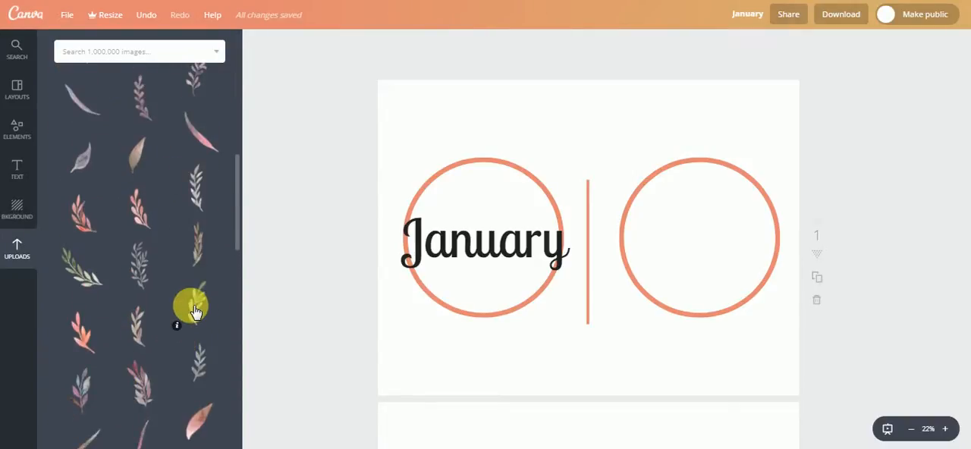
{"action": "left_click", "coordinate": [190, 307]}
{"action": "left_click_drag", "start_coordinate": [584, 243], "coordinate": [426, 181]}
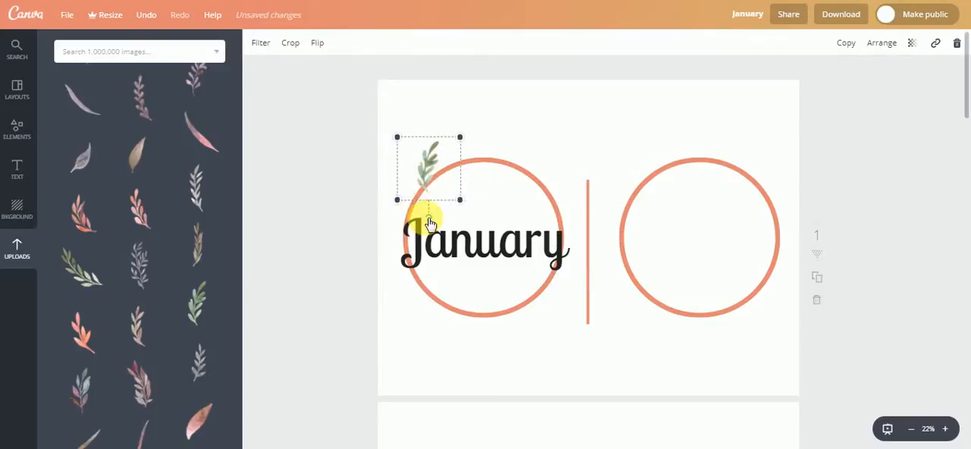
{"action": "left_click_drag", "start_coordinate": [428, 217], "coordinate": [401, 210]}
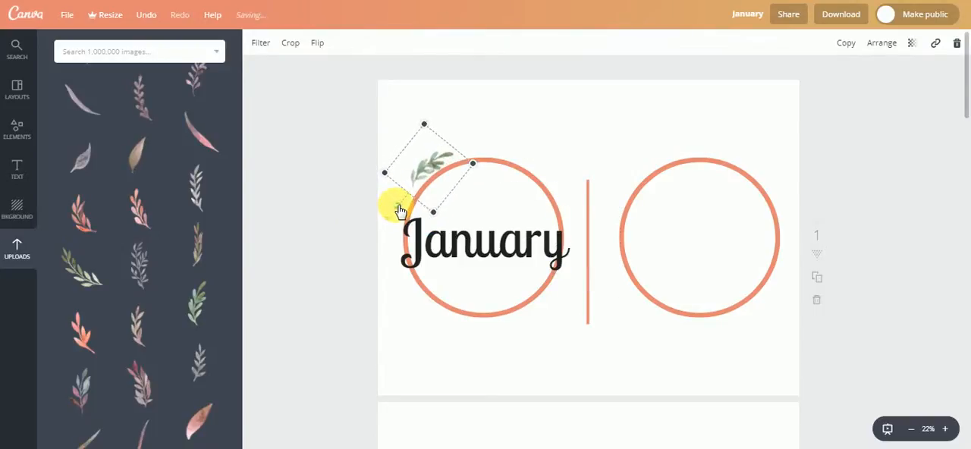
{"action": "left_click_drag", "start_coordinate": [431, 170], "coordinate": [439, 180]}
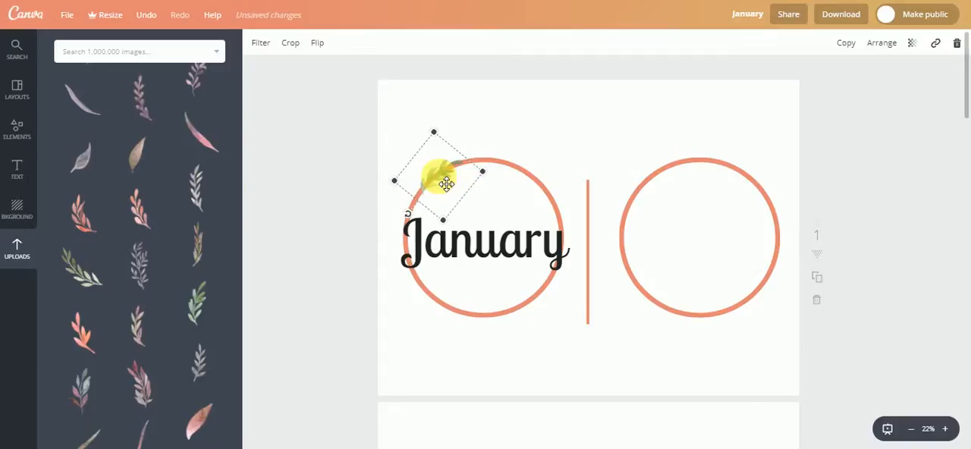
- Add the uploaded diagonal green leaf branch and fit it along the lower-left arc of the January circle
{"action": "left_click_drag", "start_coordinate": [74, 269], "coordinate": [443, 308]}
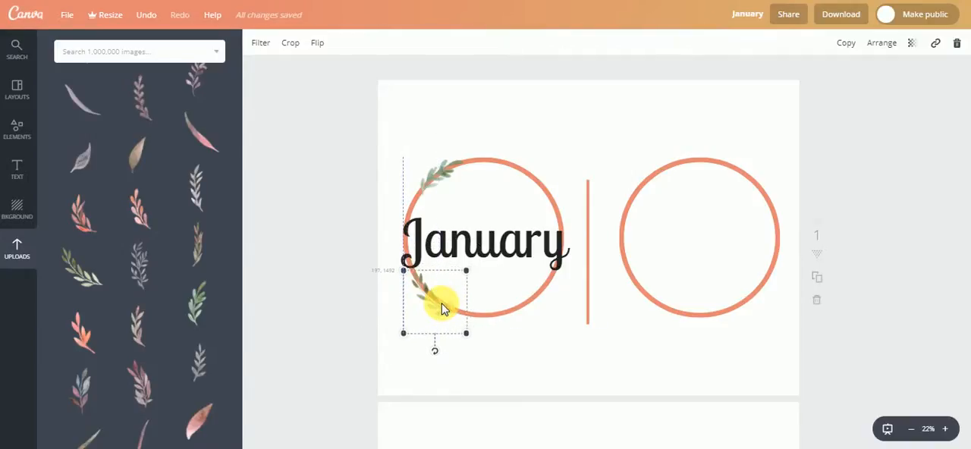
{"action": "left_click_drag", "start_coordinate": [435, 351], "coordinate": [440, 358]}
{"action": "left_click_drag", "start_coordinate": [452, 322], "coordinate": [450, 324]}
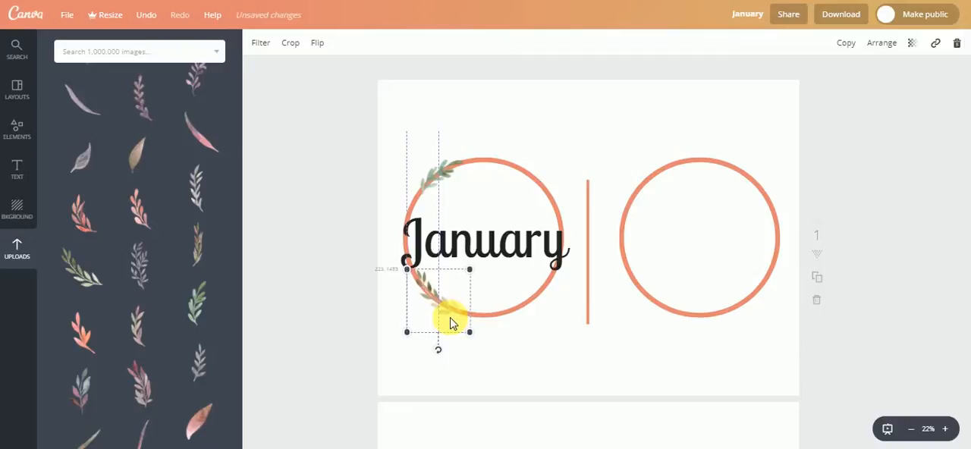
- Add the uploaded brownish leaf sprig, rotate it counter-clockwise and lay it along the upper-right arc of the January circle
{"action": "left_click", "coordinate": [197, 239]}
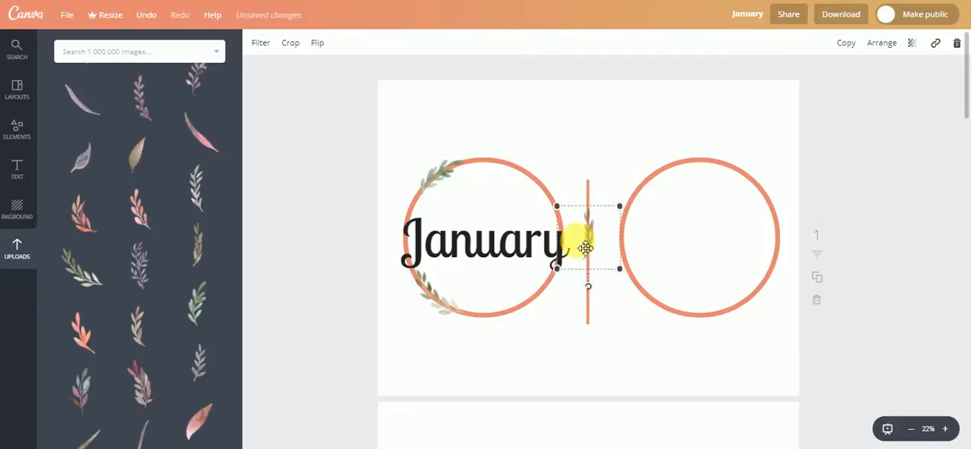
{"action": "left_click_drag", "start_coordinate": [599, 236], "coordinate": [542, 180]}
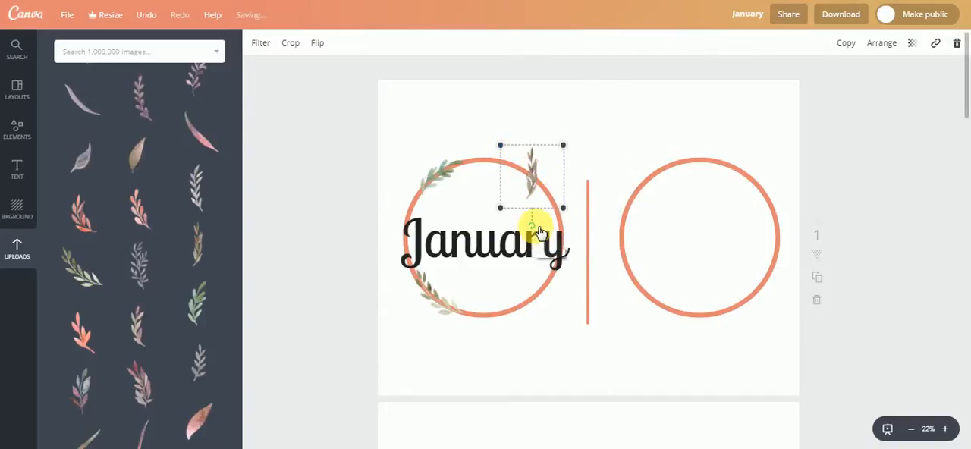
{"action": "left_click_drag", "start_coordinate": [537, 227], "coordinate": [574, 206]}
{"action": "mouse_move", "coordinate": [540, 181]}
{"action": "left_mouse_down"}
{"action": "mouse_move", "coordinate": [522, 169]}
{"action": "mouse_move", "coordinate": [527, 175]}
{"action": "left_mouse_up"}
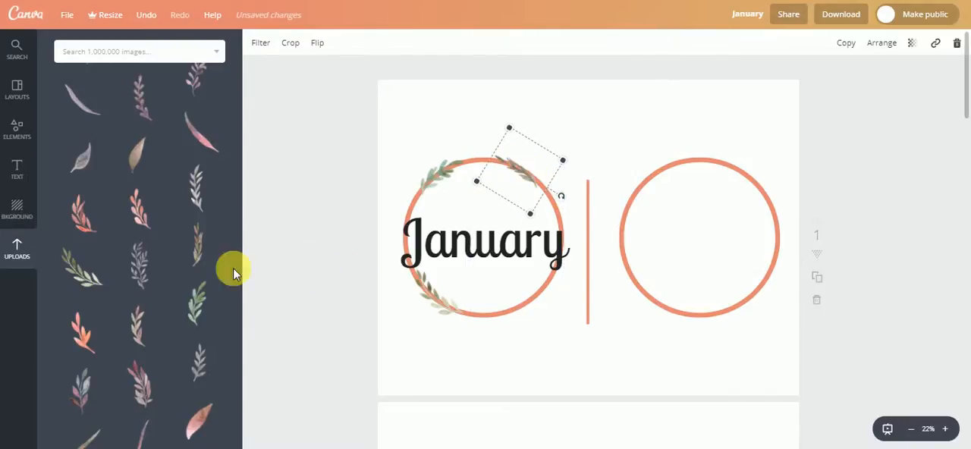
- Add the uploaded upright green leaf sprig, enlarge it and lay it along the left arc of the right-hand circle
{"action": "left_click", "coordinate": [197, 304]}
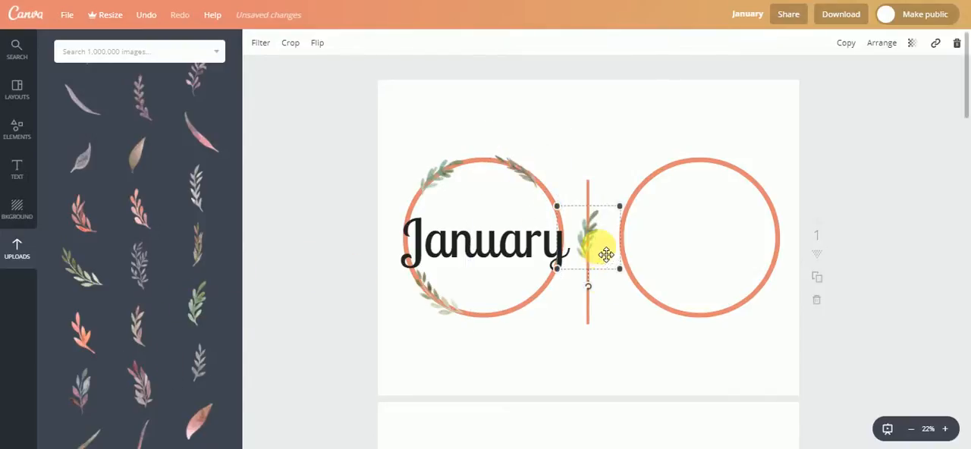
{"action": "left_click_drag", "start_coordinate": [621, 207], "coordinate": [726, 162]}
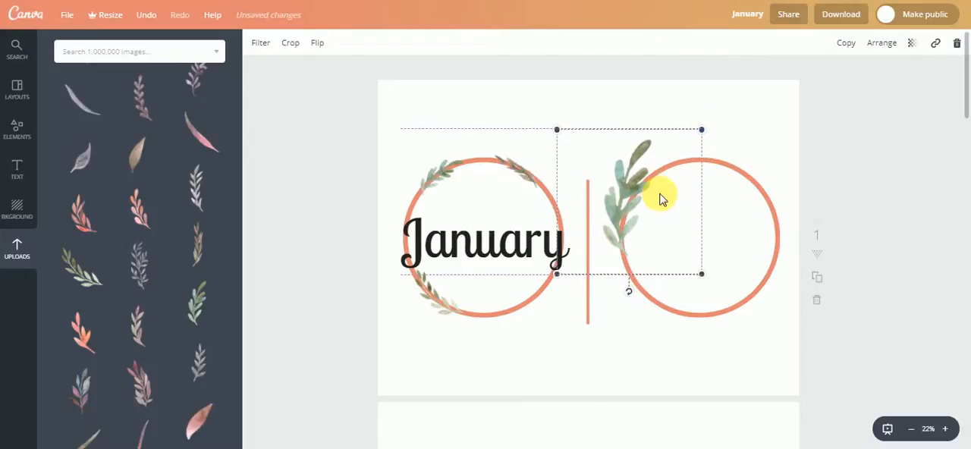
{"action": "mouse_move", "coordinate": [659, 199]}
{"action": "left_mouse_down"}
{"action": "mouse_move", "coordinate": [672, 232]}
{"action": "mouse_move", "coordinate": [663, 211]}
{"action": "left_mouse_up"}
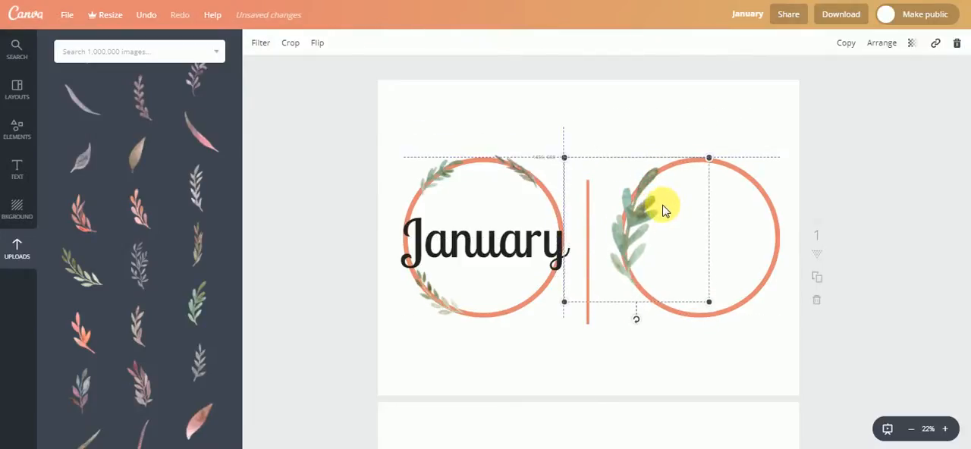
{"action": "left_click", "coordinate": [561, 347]}
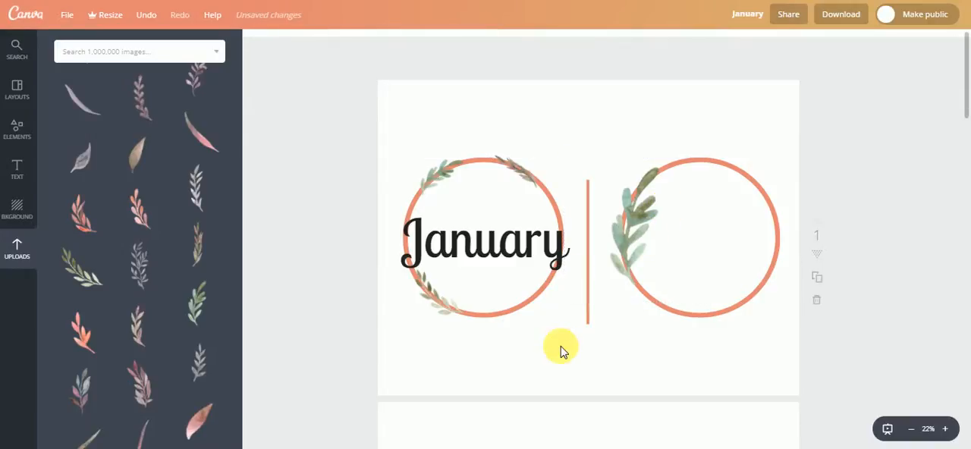
- Add the uploaded slender grey-green sprig, rotate it almost horizontal and lay it along the bottom-right arc of the January circle
{"action": "scroll", "coordinate": [195, 319], "scroll_direction": "up", "scroll_amount": 2}
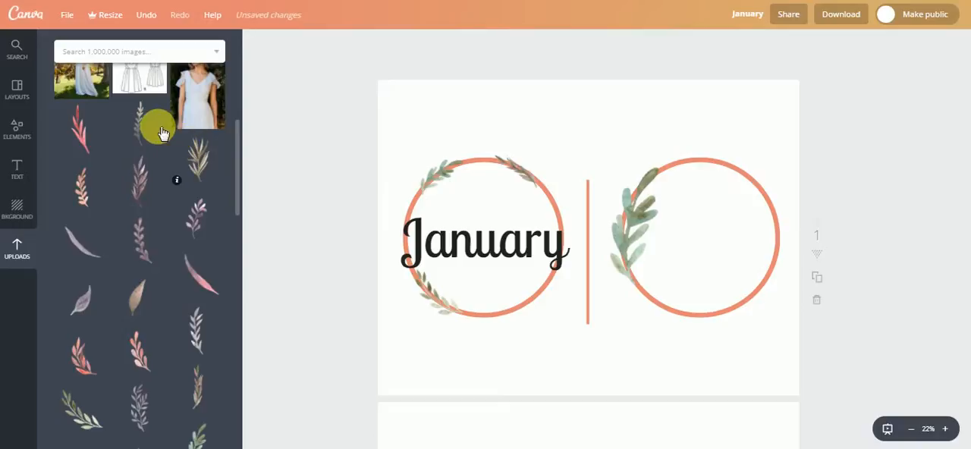
{"action": "left_click", "coordinate": [129, 125]}
{"action": "left_click_drag", "start_coordinate": [568, 223], "coordinate": [541, 310]}
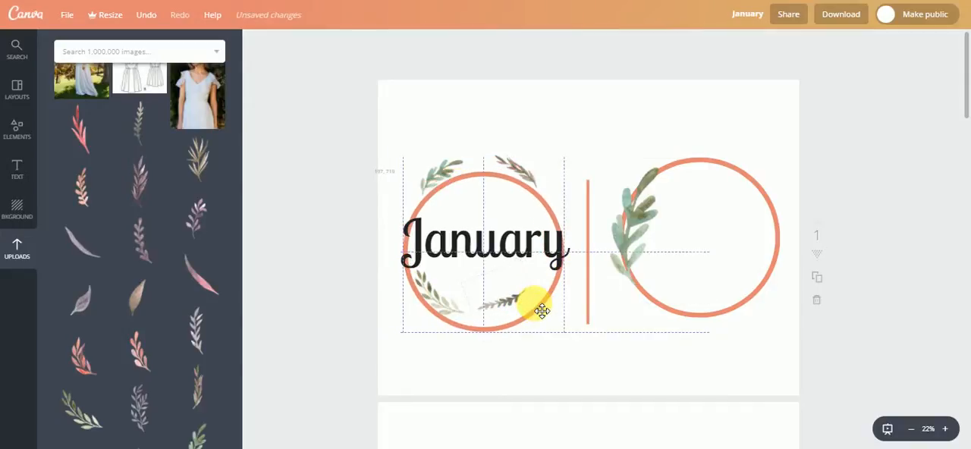
{"action": "key", "text": "ctrl+z"}
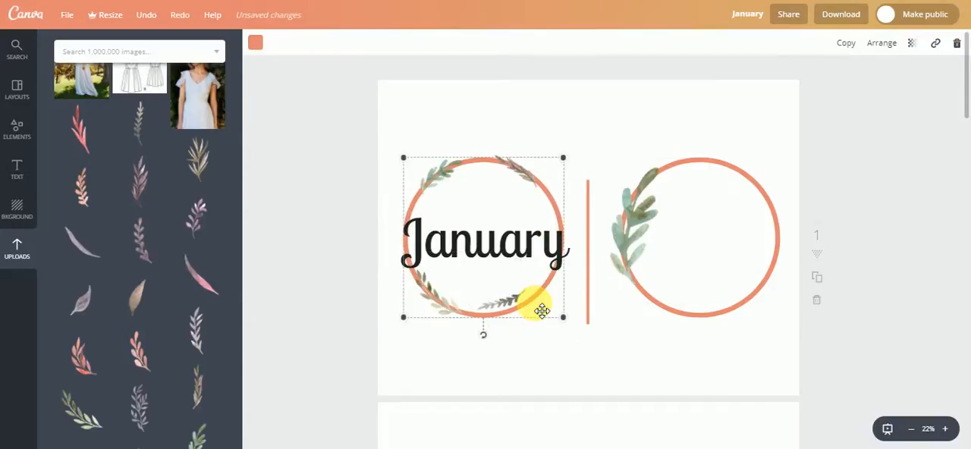
{"action": "mouse_move", "coordinate": [505, 300]}
{"action": "left_mouse_down"}
{"action": "mouse_move", "coordinate": [502, 309]}
{"action": "mouse_move", "coordinate": [531, 305]}
{"action": "mouse_move", "coordinate": [520, 308]}
{"action": "left_mouse_up"}
- Add the upright green leaf sprig again, flip it horizontally, rotate it and fit it along the upper-right arc of the January circle
{"action": "scroll", "coordinate": [163, 377], "scroll_direction": "down", "scroll_amount": 3}
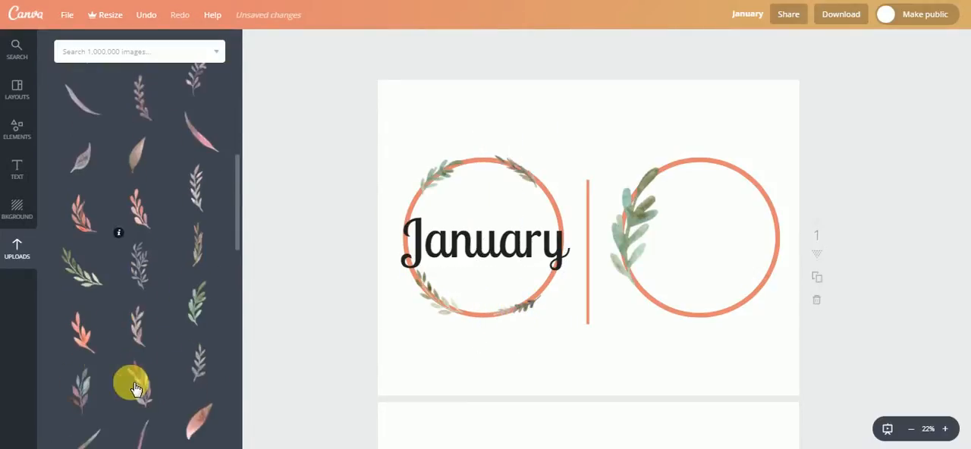
{"action": "left_click", "coordinate": [196, 309]}
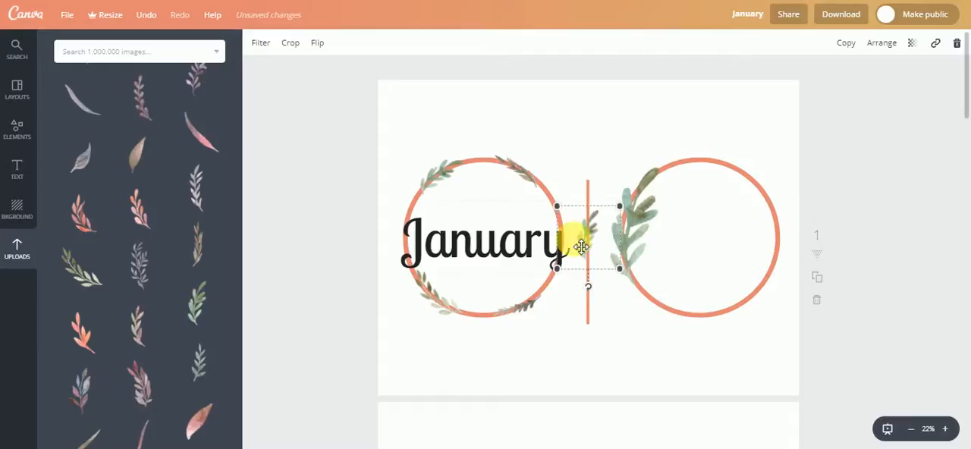
{"action": "left_click_drag", "start_coordinate": [574, 238], "coordinate": [469, 118]}
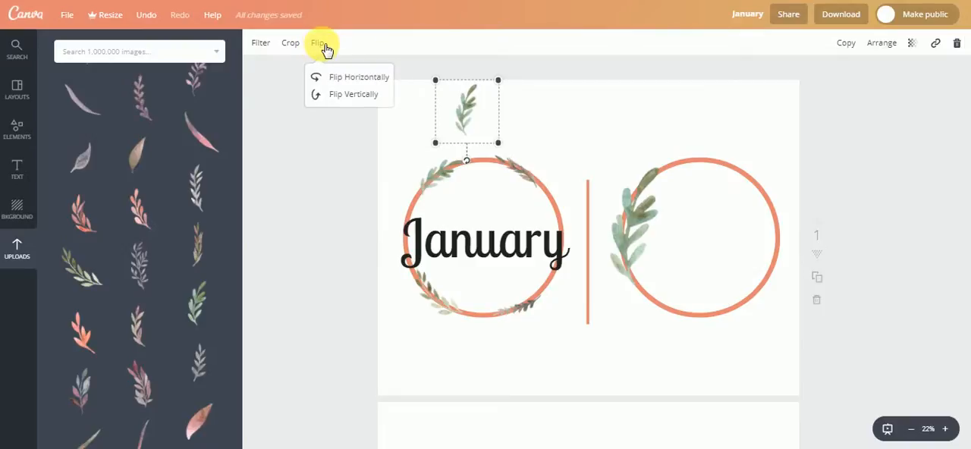
{"action": "left_click", "coordinate": [345, 77]}
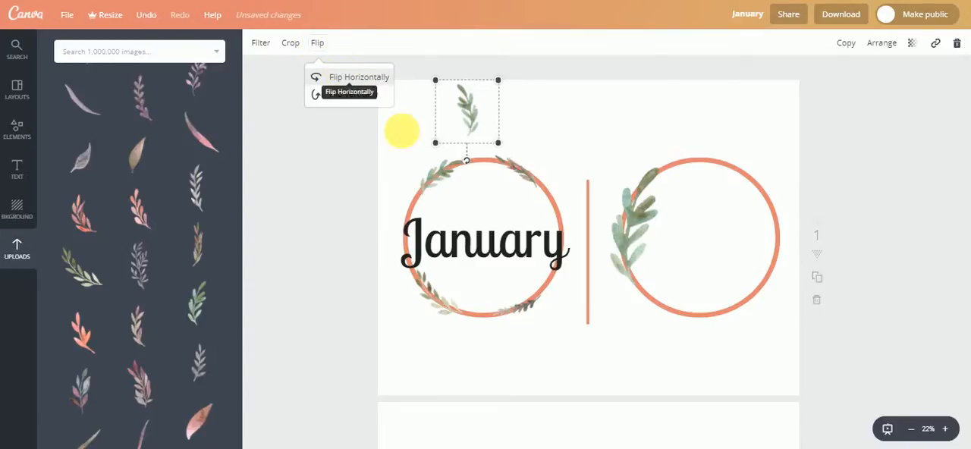
{"action": "left_click_drag", "start_coordinate": [465, 160], "coordinate": [526, 141]}
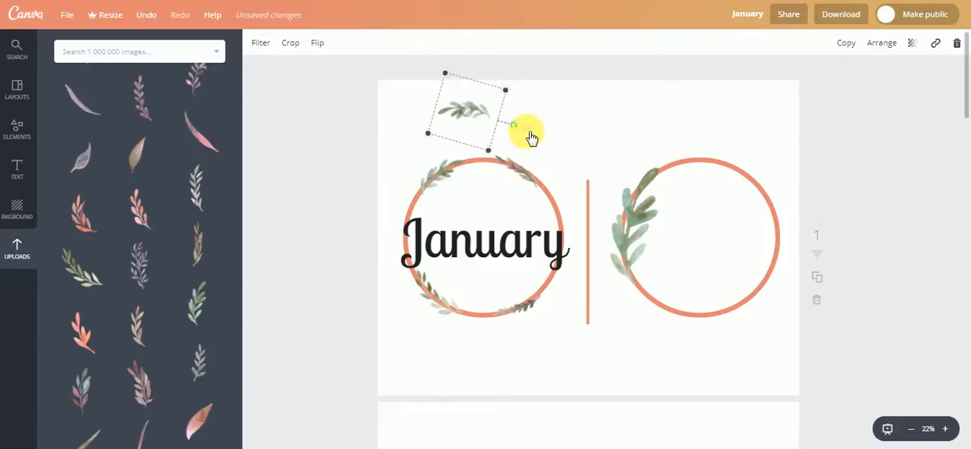
{"action": "left_click_drag", "start_coordinate": [473, 102], "coordinate": [560, 167]}
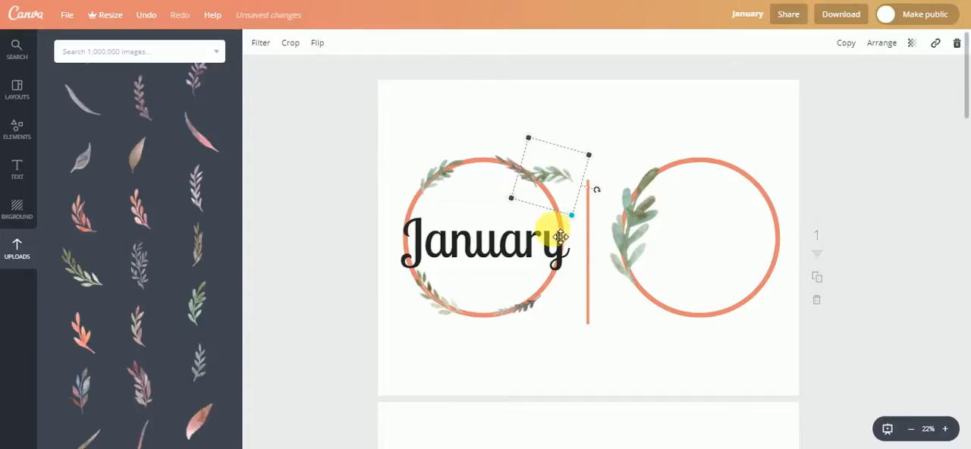
{"action": "left_click_drag", "start_coordinate": [594, 190], "coordinate": [577, 217]}
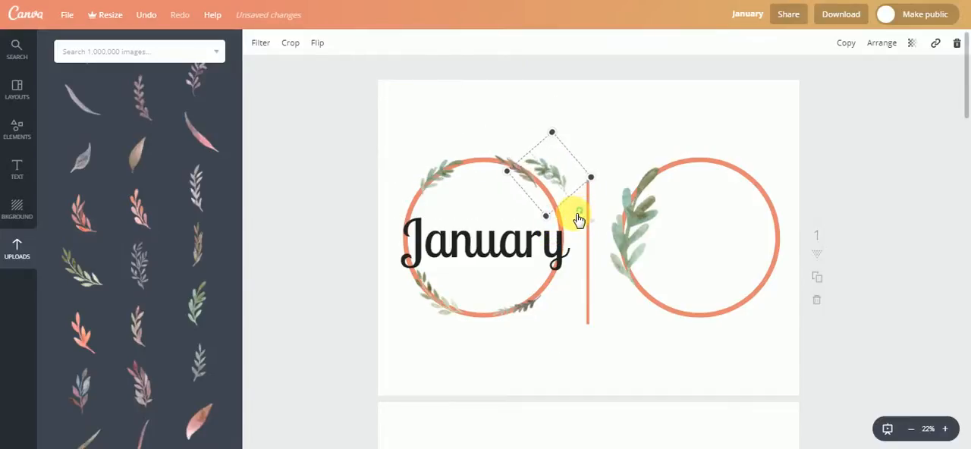
{"action": "left_click_drag", "start_coordinate": [559, 169], "coordinate": [572, 254]}
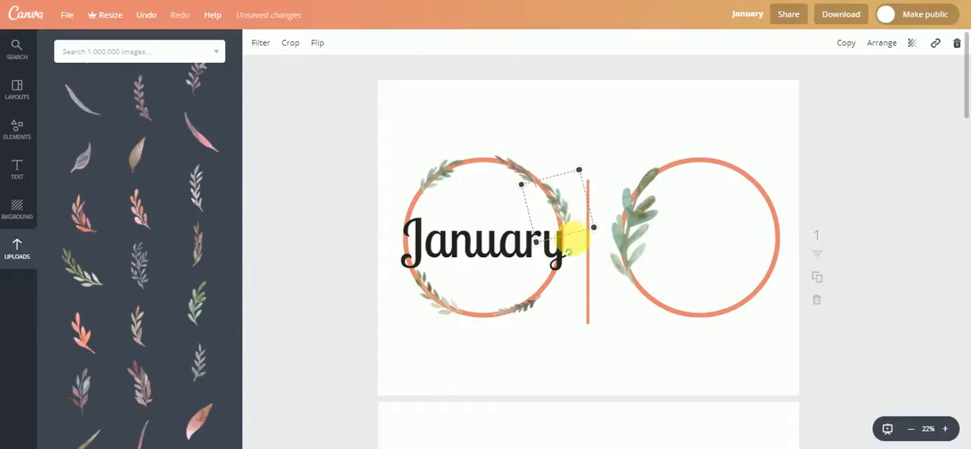
{"action": "left_click_drag", "start_coordinate": [580, 220], "coordinate": [574, 217]}
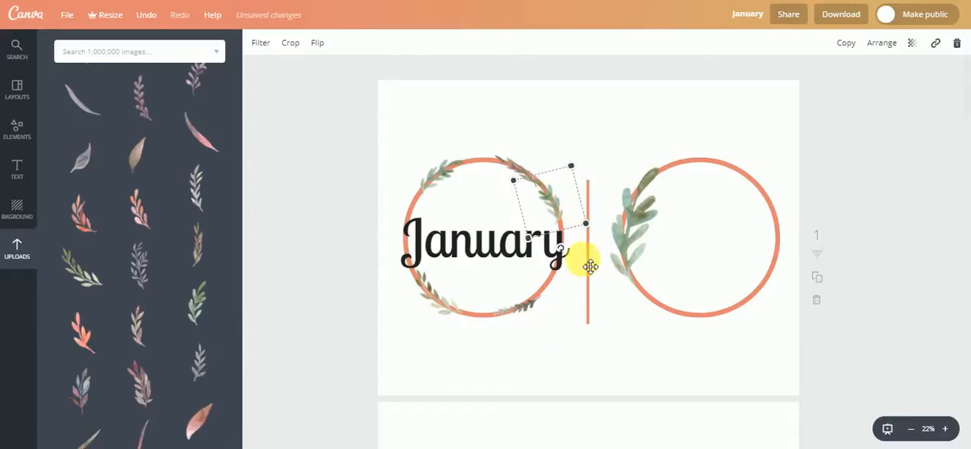
- Add the diagonal green leaf branch again, flip it horizontally, tilt it slightly and fit it along the lower-right arc of the January circle
{"action": "scroll", "coordinate": [94, 229], "scroll_direction": "down", "scroll_amount": 1}
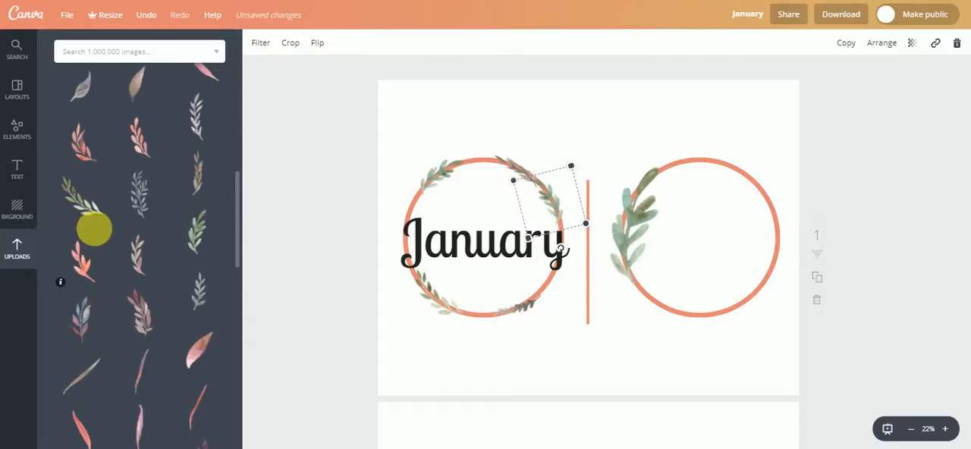
{"action": "left_click", "coordinate": [94, 229]}
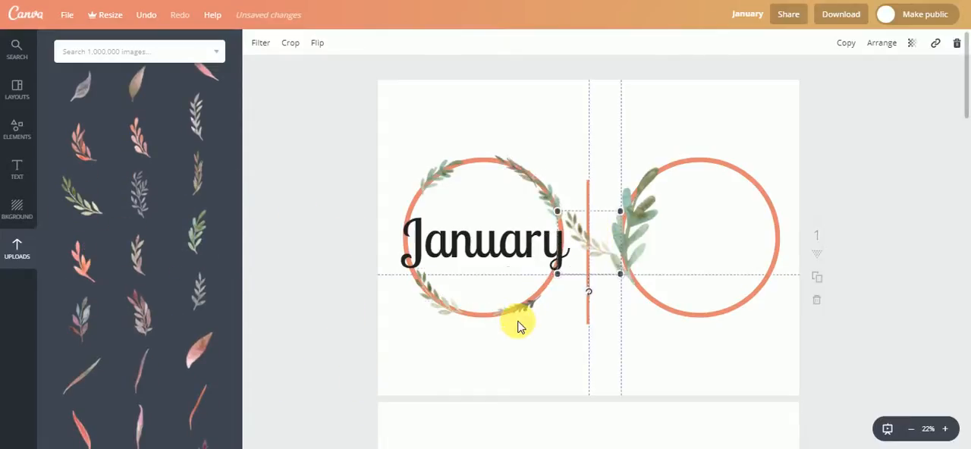
{"action": "left_click_drag", "start_coordinate": [590, 239], "coordinate": [502, 341]}
{"action": "left_click", "coordinate": [326, 48]}
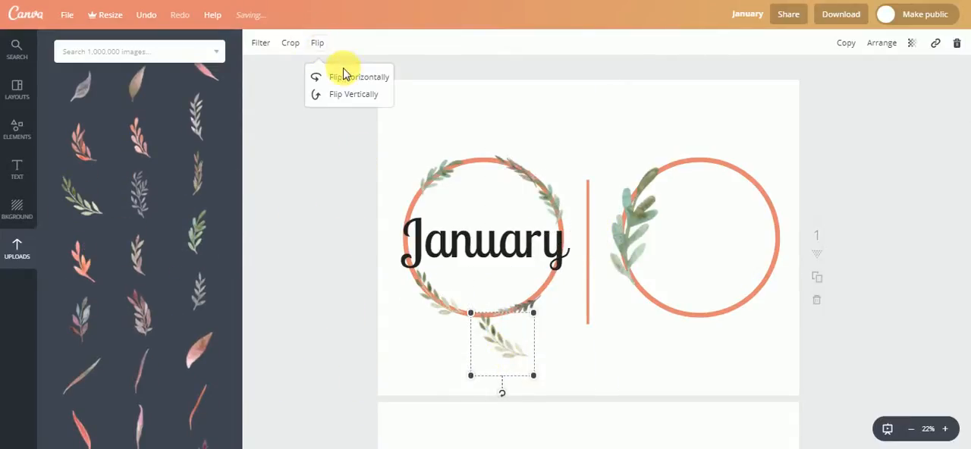
{"action": "left_click_drag", "start_coordinate": [515, 347], "coordinate": [554, 287]}
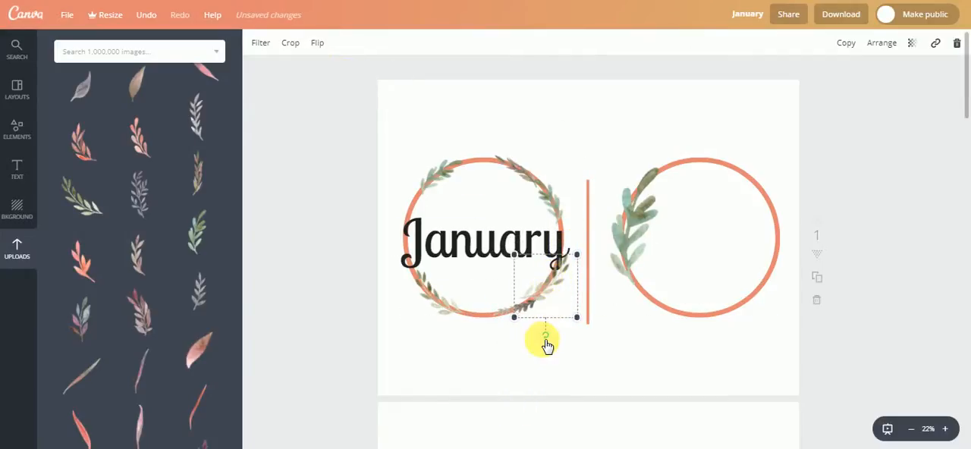
{"action": "left_click_drag", "start_coordinate": [548, 338], "coordinate": [561, 336]}
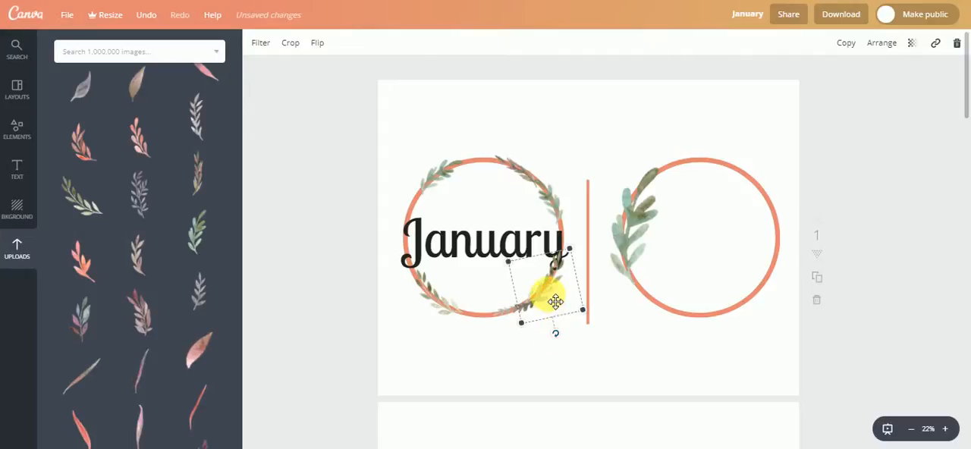
{"action": "left_click_drag", "start_coordinate": [549, 294], "coordinate": [548, 293]}
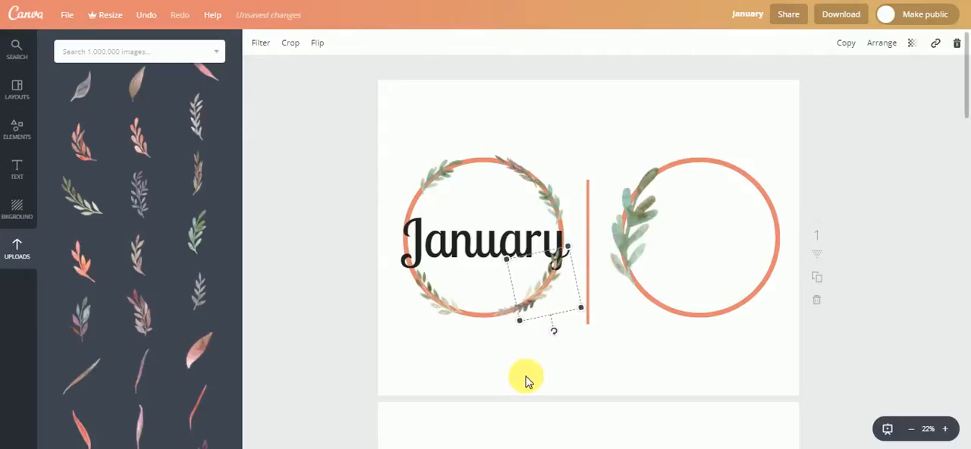
{"action": "left_click", "coordinate": [482, 384]}
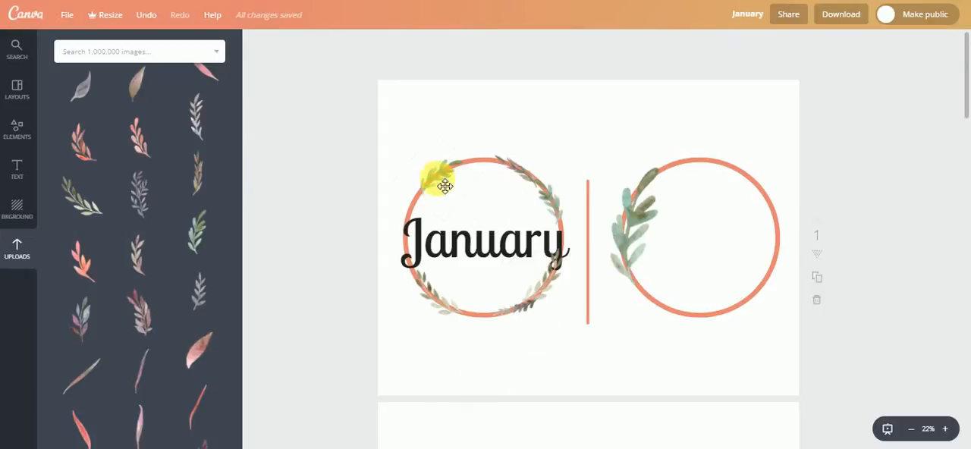
- Send the upper-left green sprig and the upper-right brownish sprig behind the January circle guide
{"action": "mouse_move", "coordinate": [447, 185]}
{"action": "left_mouse_down"}
{"action": "mouse_move", "coordinate": [481, 158]}
{"action": "mouse_move", "coordinate": [437, 191]}
{"action": "left_mouse_up"}
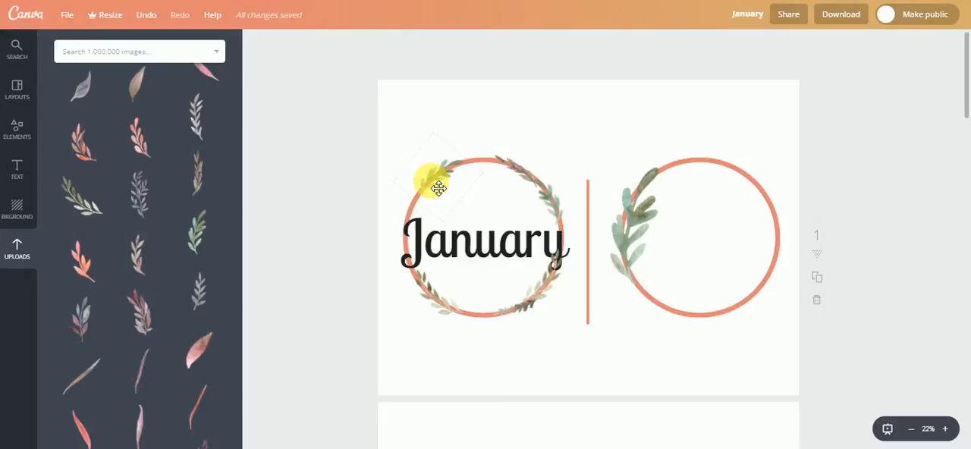
{"action": "left_click", "coordinate": [439, 188]}
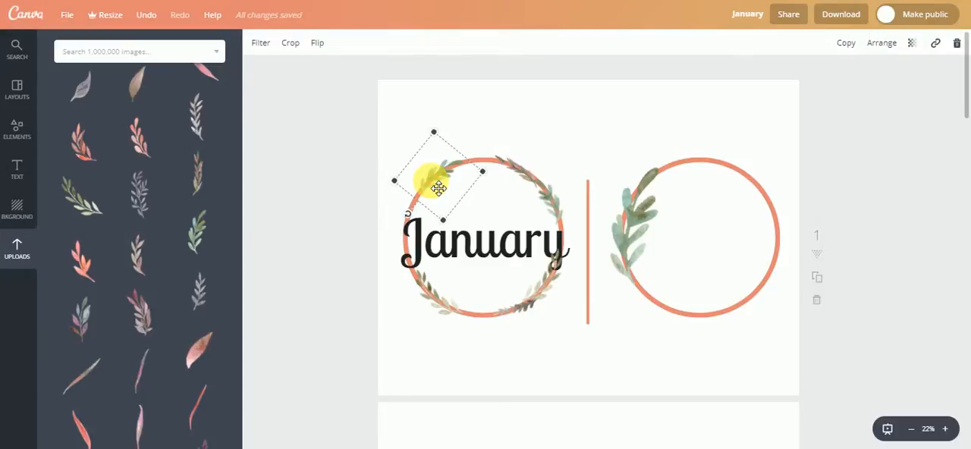
{"action": "left_click", "coordinate": [882, 44]}
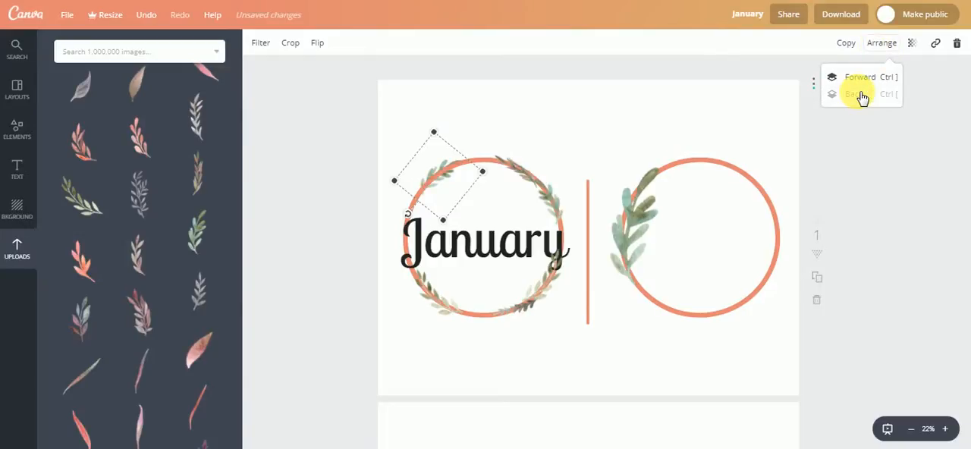
{"action": "left_click", "coordinate": [471, 144]}
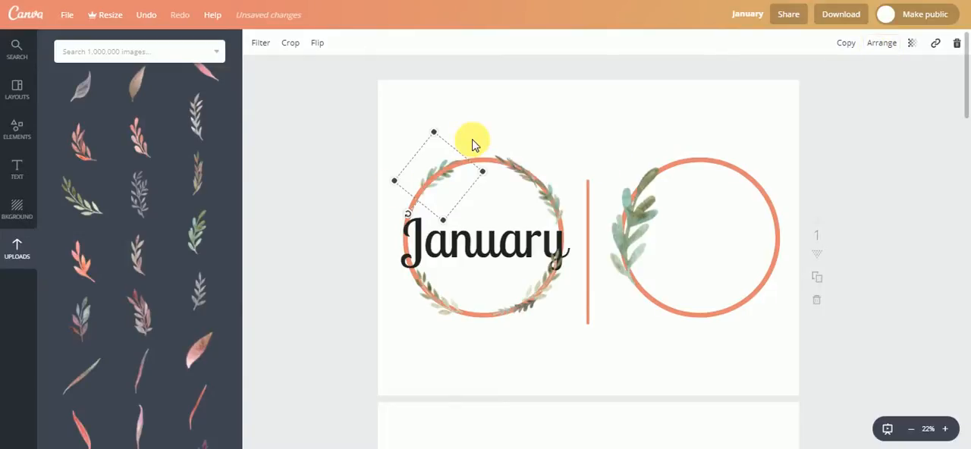
{"action": "left_click", "coordinate": [519, 150]}
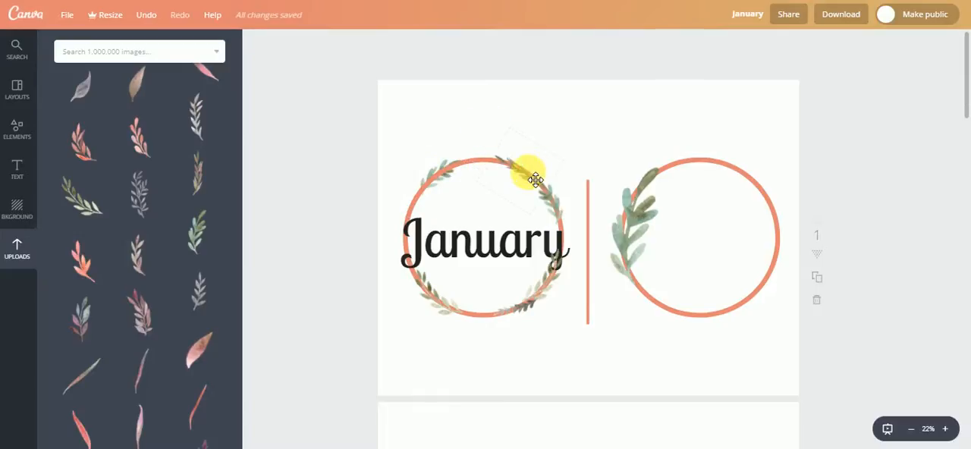
{"action": "left_click", "coordinate": [523, 178]}
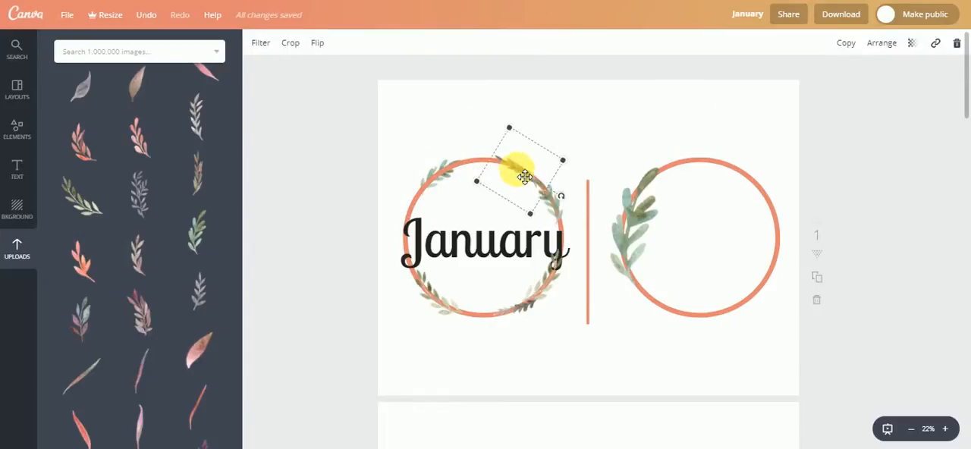
{"action": "left_click", "coordinate": [884, 43]}
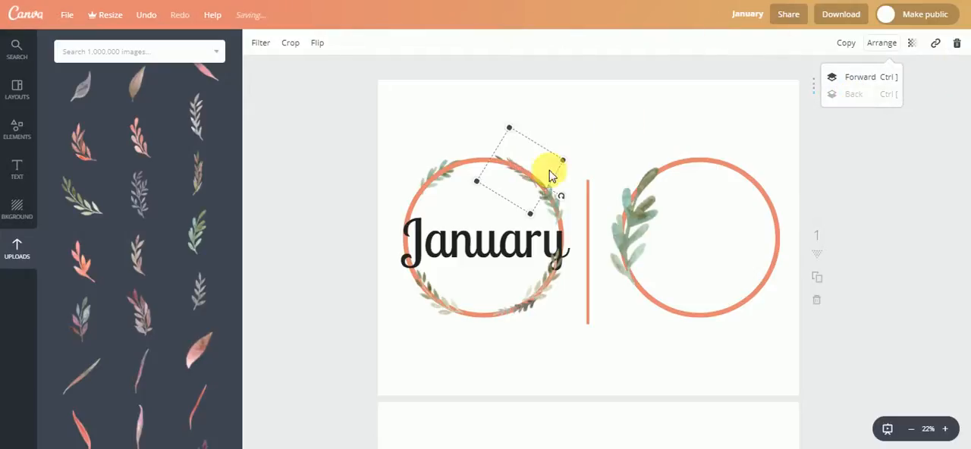
- Delete the orange circle guide around the January heading, leaving the leaf wreath in place
{"action": "left_click", "coordinate": [498, 171]}
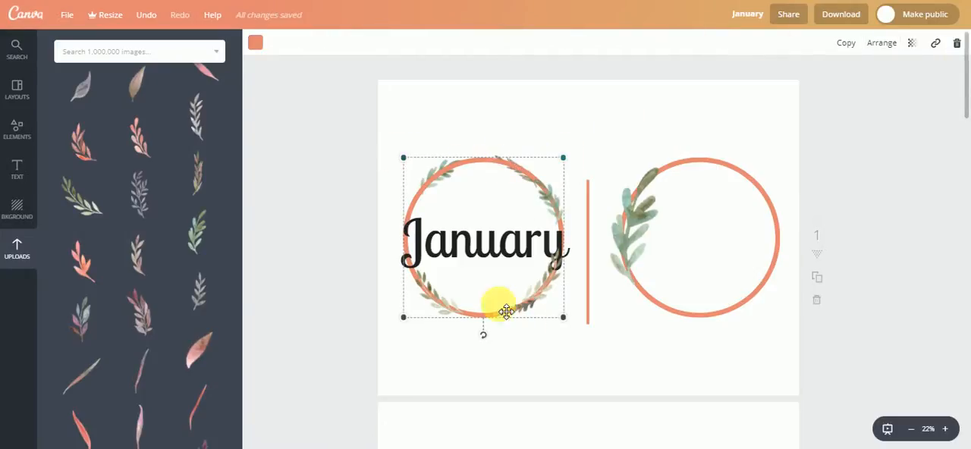
{"action": "key", "text": "Delete"}
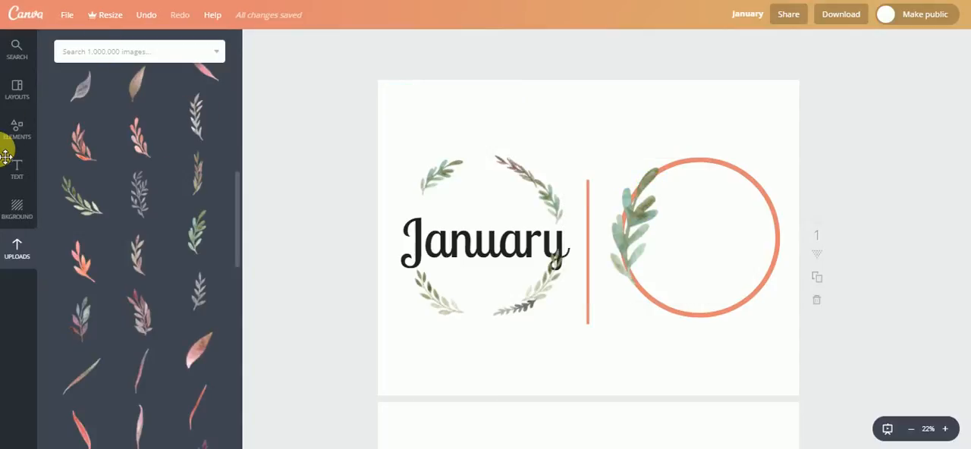
- Add a heading text box and place it inside the empty orange circle guide beside January
{"action": "left_click", "coordinate": [23, 182]}
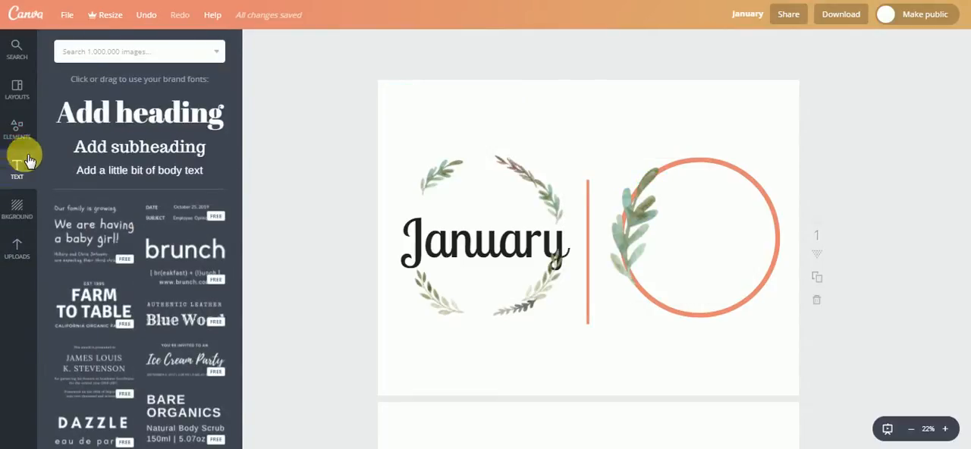
{"action": "left_click_drag", "start_coordinate": [113, 108], "coordinate": [540, 262]}
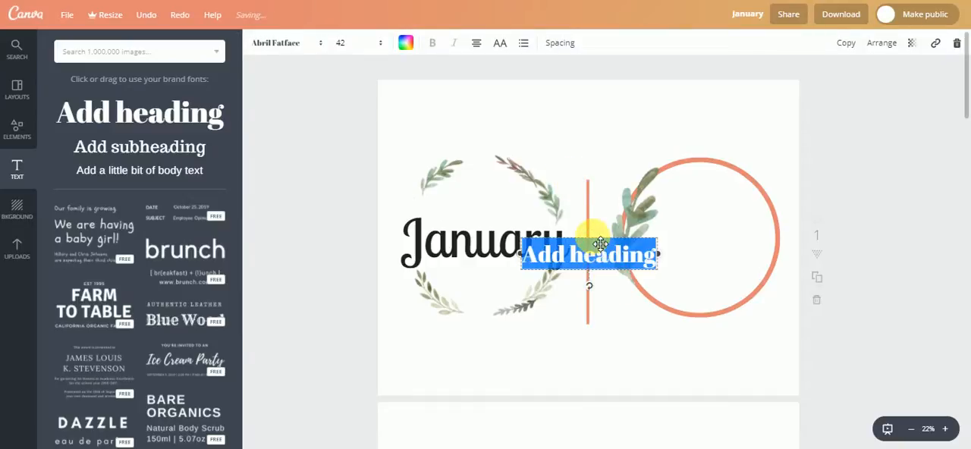
{"action": "left_click_drag", "start_coordinate": [600, 243], "coordinate": [719, 225]}
{"action": "double_click", "coordinate": [702, 248]}
{"action": "left_click", "coordinate": [702, 247]}
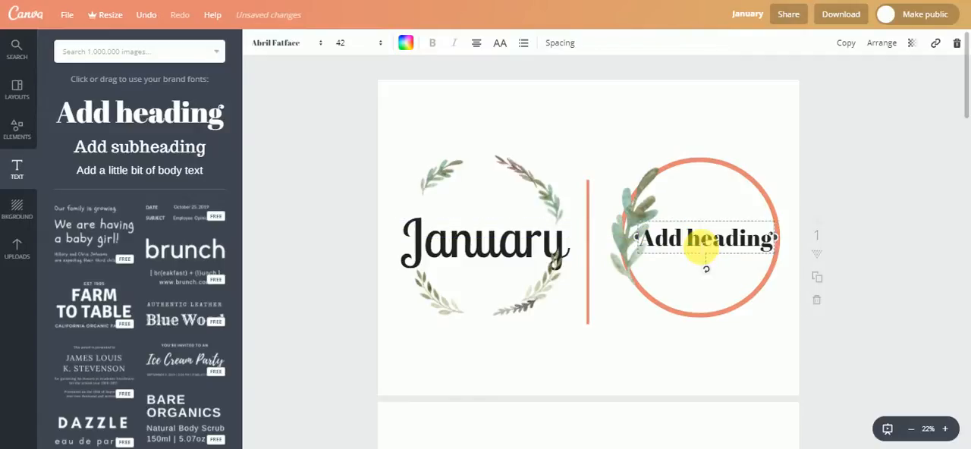
- Set the new heading's font to Lobster Two, its text to February and its size to 80
{"action": "left_click", "coordinate": [278, 44]}
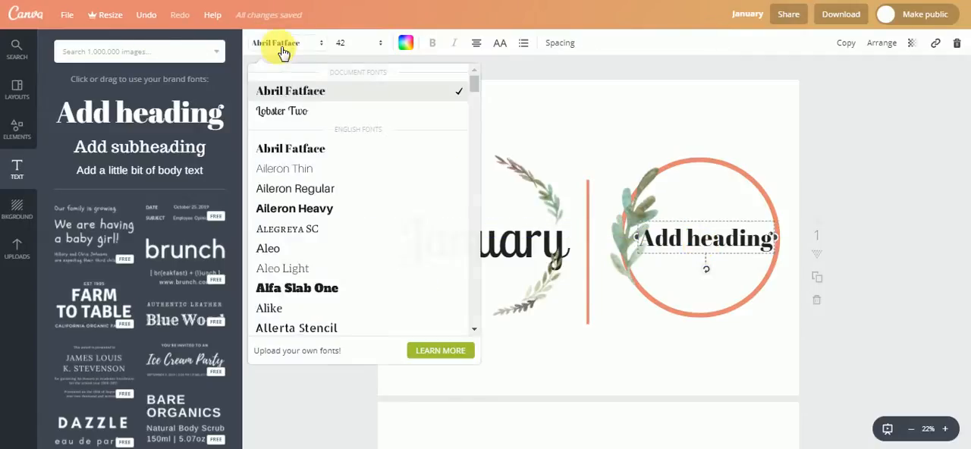
{"action": "left_click", "coordinate": [285, 109]}
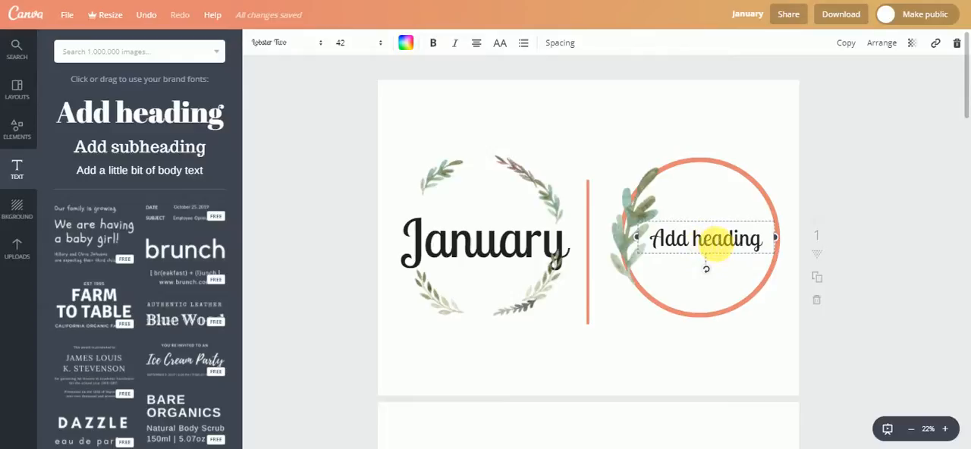
{"action": "triple_click", "coordinate": [717, 247]}
{"action": "type", "text": "February"}
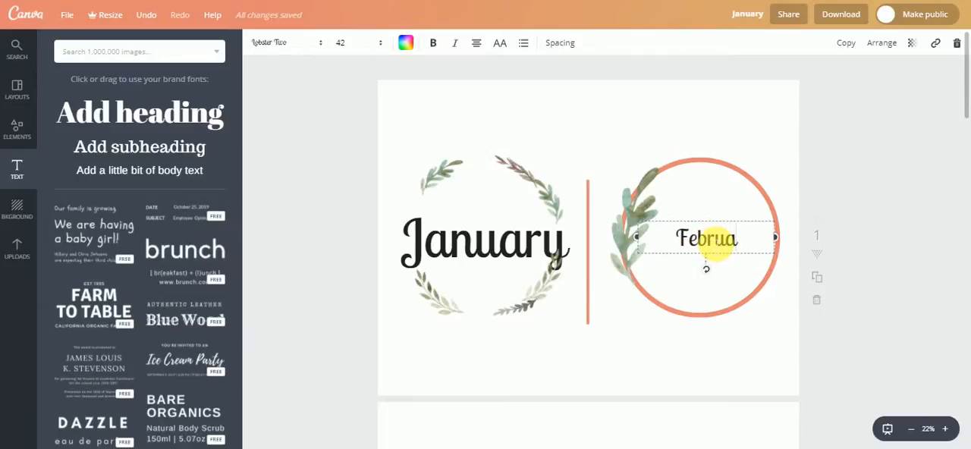
{"action": "left_click", "coordinate": [350, 42]}
{"action": "left_click", "coordinate": [345, 295]}
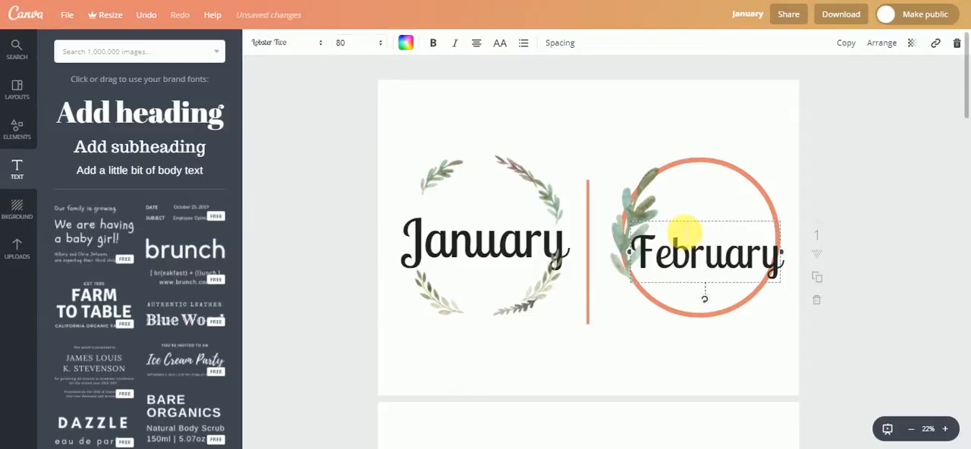
{"action": "left_click_drag", "start_coordinate": [713, 228], "coordinate": [621, 26]}
{"action": "left_click", "coordinate": [706, 204]}
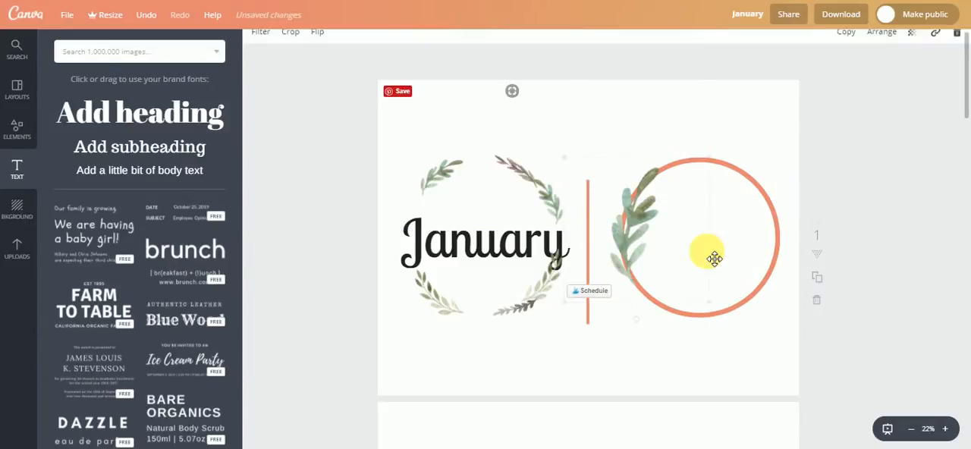
{"action": "key", "text": "ctrl+z"}
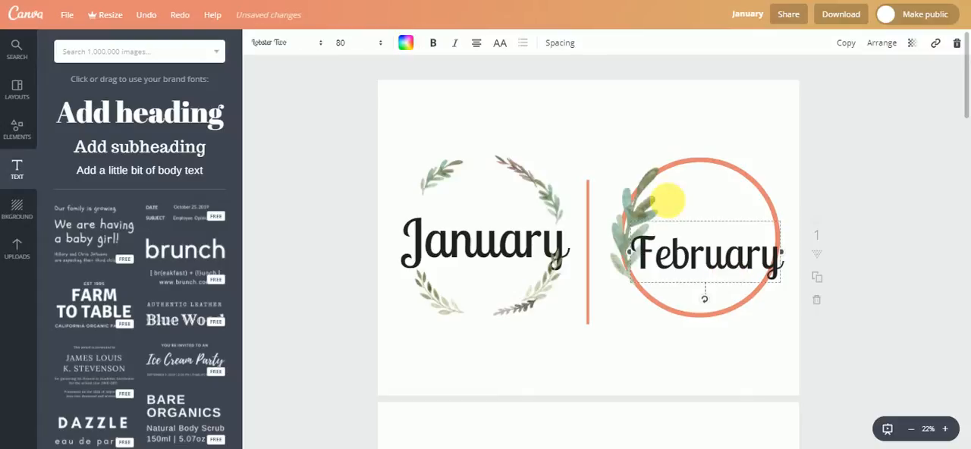
- Move the February heading slightly upward, close to the middle of the circle guide
{"action": "left_click_drag", "start_coordinate": [702, 219], "coordinate": [702, 201]}
{"action": "left_click", "coordinate": [636, 372]}
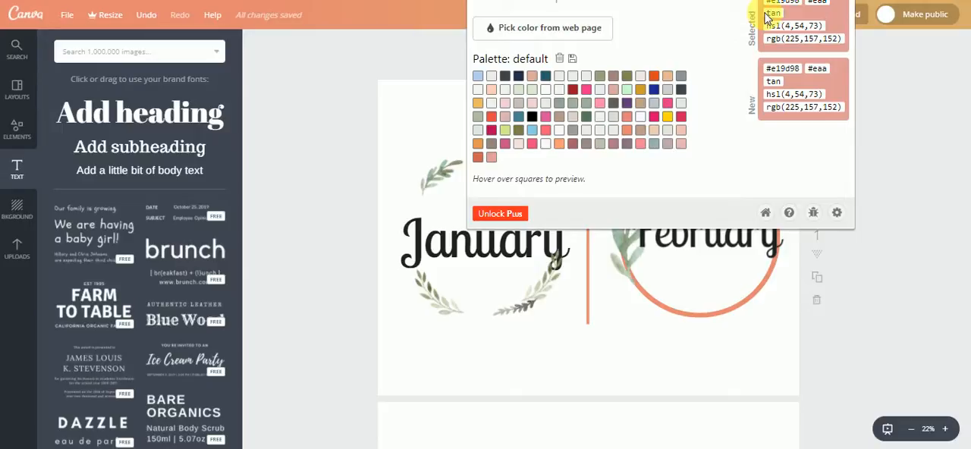
- Sample the olive green from the leaf branch beside February with the web page color picker and copy its hex code #888f68
{"action": "left_click", "coordinate": [557, 29]}
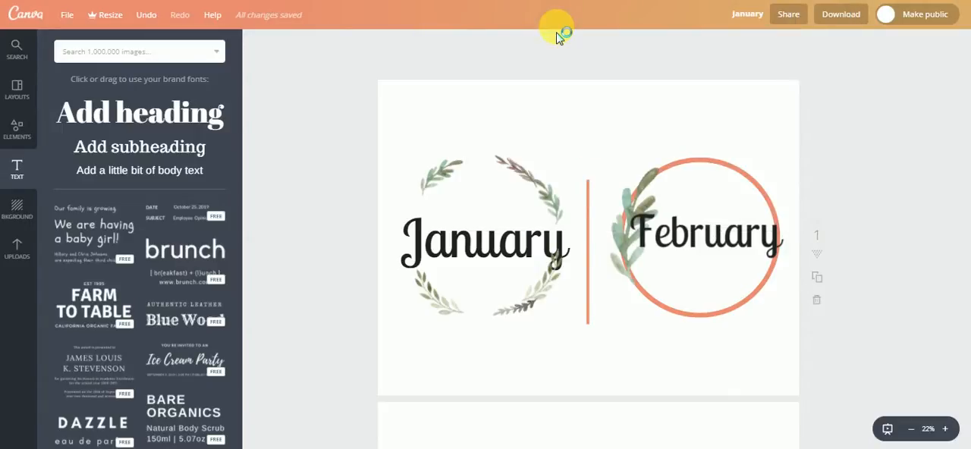
{"action": "left_click", "coordinate": [657, 176]}
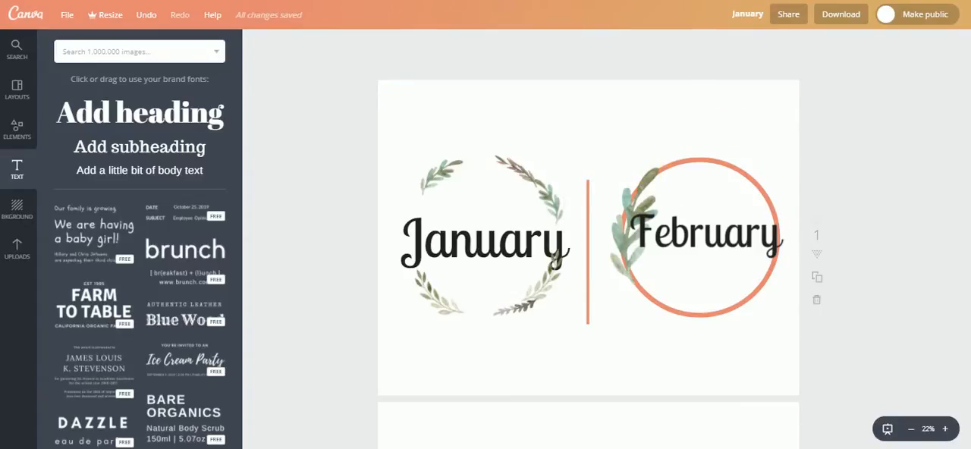
{"action": "left_click", "coordinate": [851, 0]}
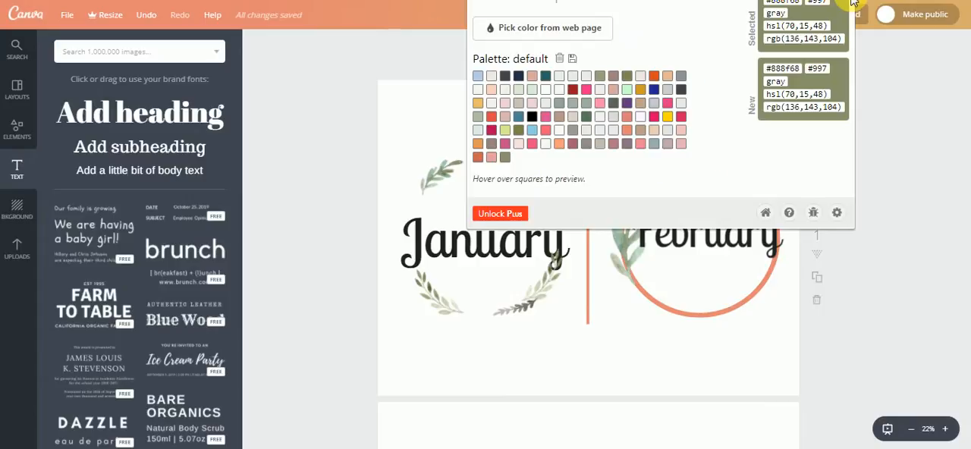
{"action": "right_click", "coordinate": [795, 9]}
{"action": "left_click", "coordinate": [792, 6]}
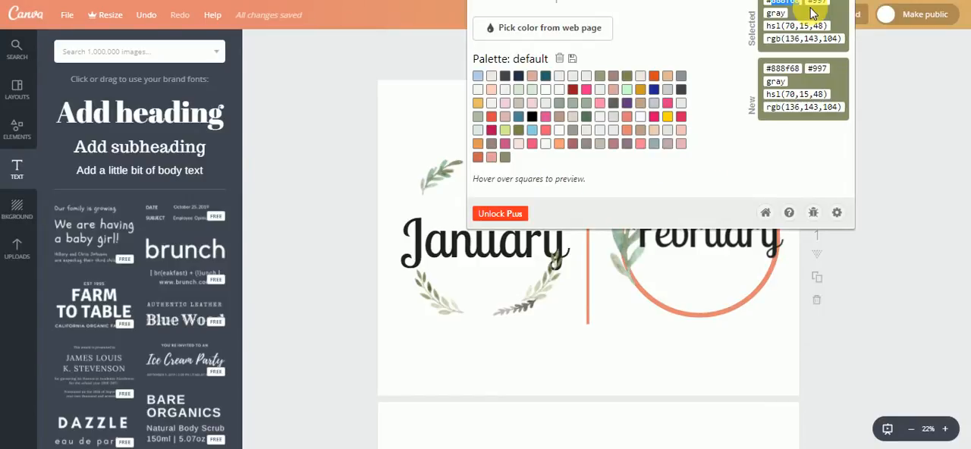
{"action": "left_click", "coordinate": [674, 351]}
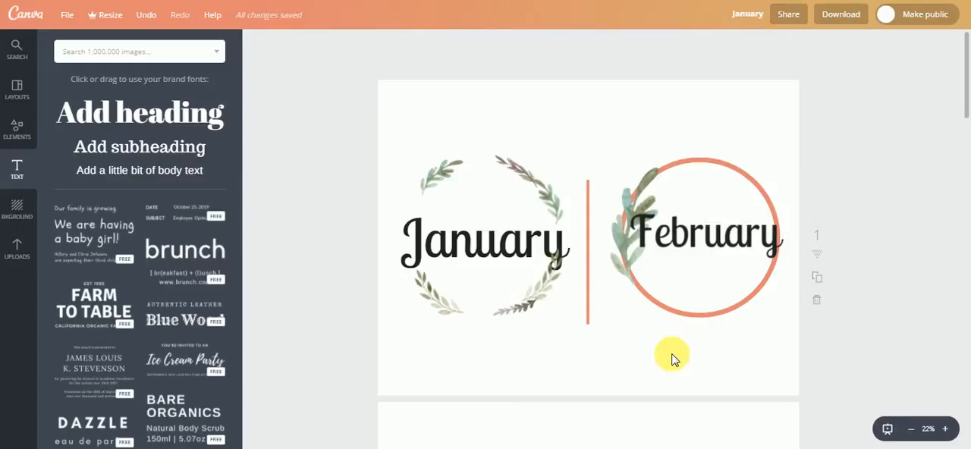
- Paste the copied color code 888f68 as a new document color for the February heading
{"action": "left_click", "coordinate": [699, 231]}
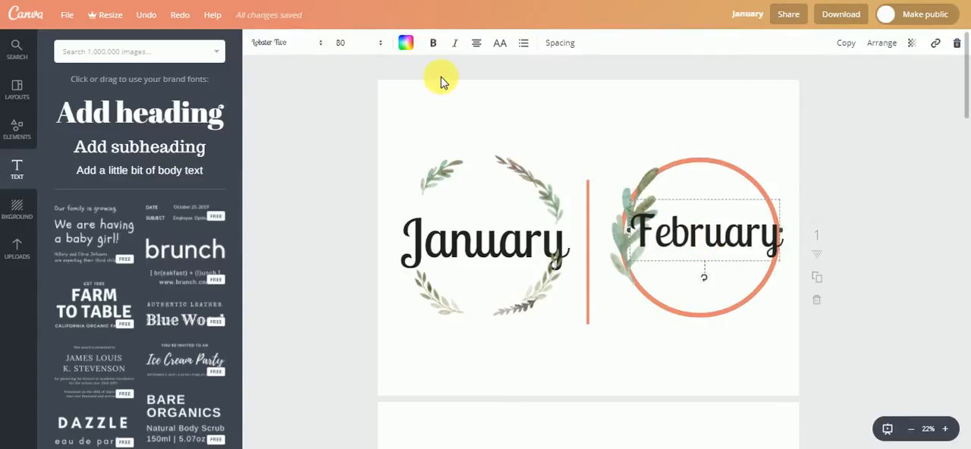
{"action": "left_click", "coordinate": [408, 44]}
{"action": "left_click", "coordinate": [414, 97]}
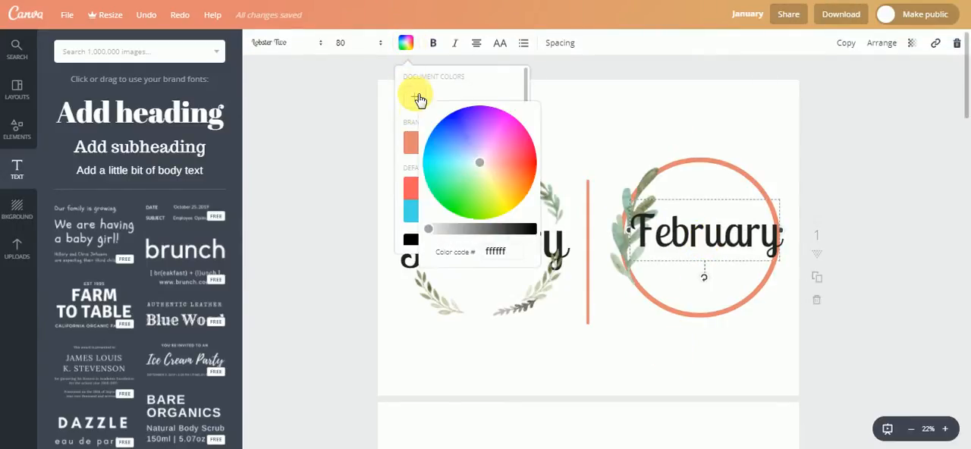
{"action": "left_click", "coordinate": [497, 252]}
{"action": "right_click", "coordinate": [497, 253]}
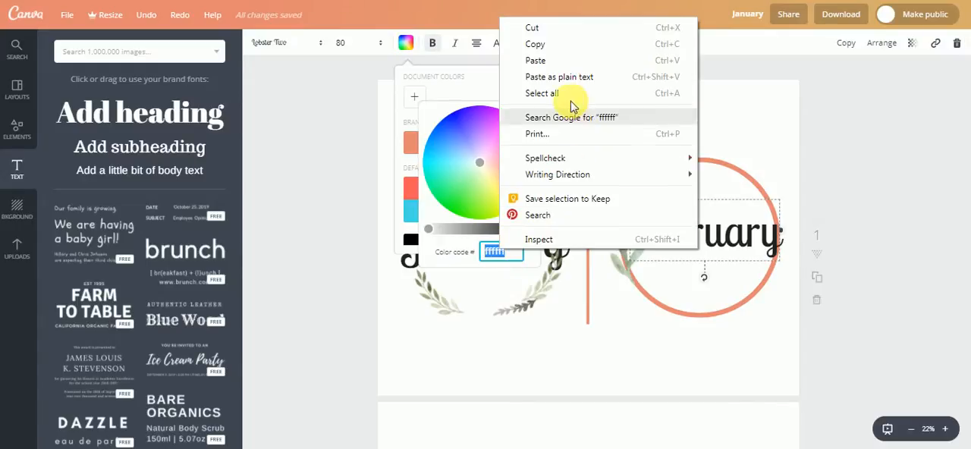
{"action": "left_click", "coordinate": [536, 61]}
{"action": "left_click", "coordinate": [652, 369]}
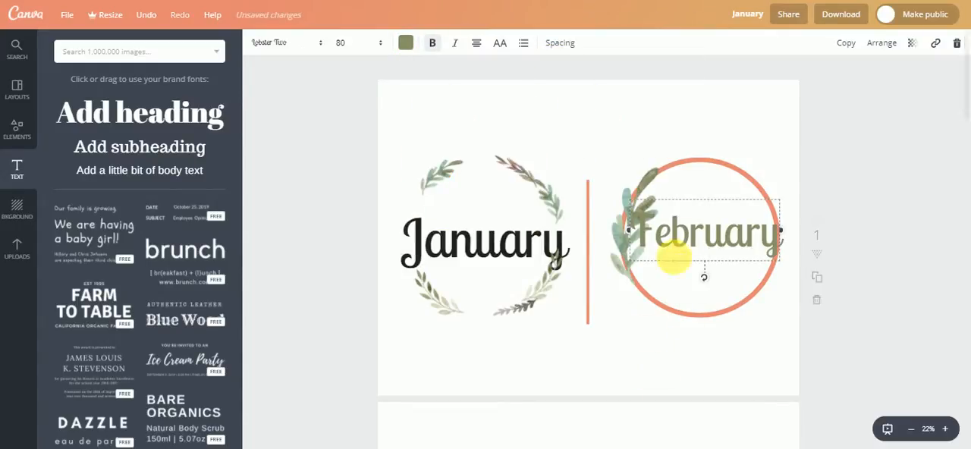
- Delete the orange circle guide around the February heading
{"action": "left_click", "coordinate": [701, 132]}
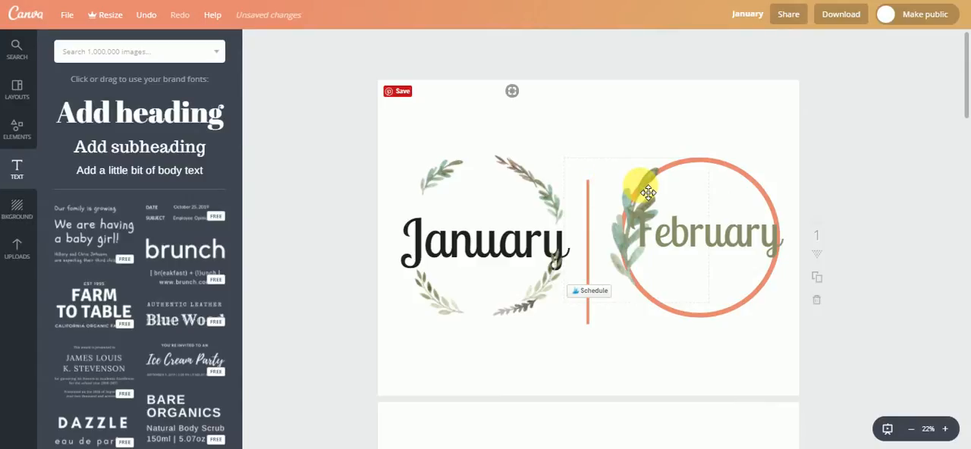
{"action": "left_click", "coordinate": [712, 321]}
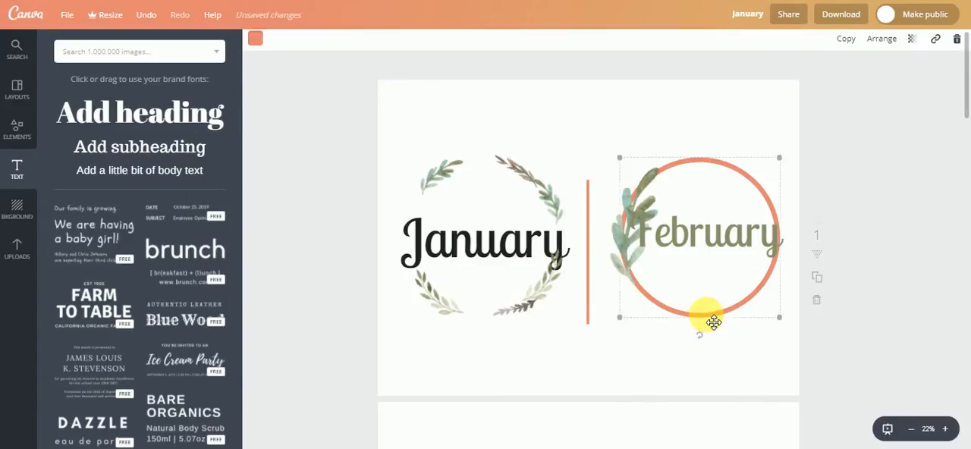
{"action": "left_click", "coordinate": [881, 39]}
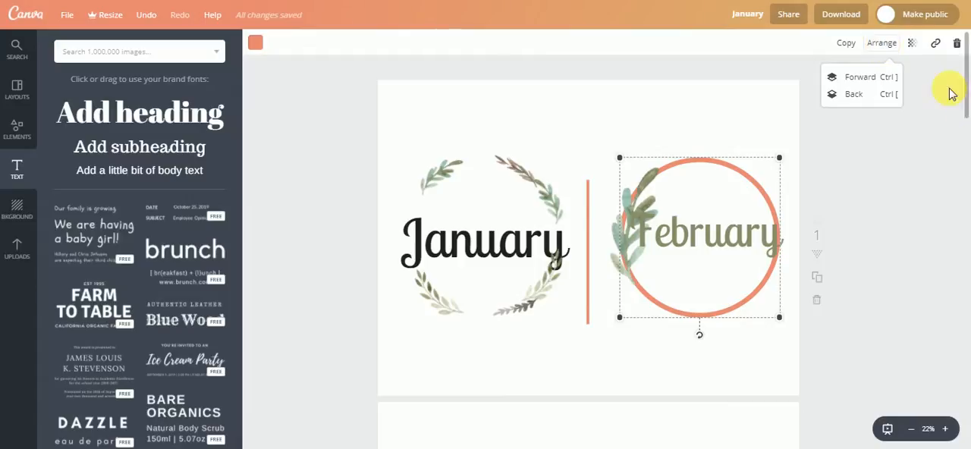
{"action": "key", "text": "Delete"}
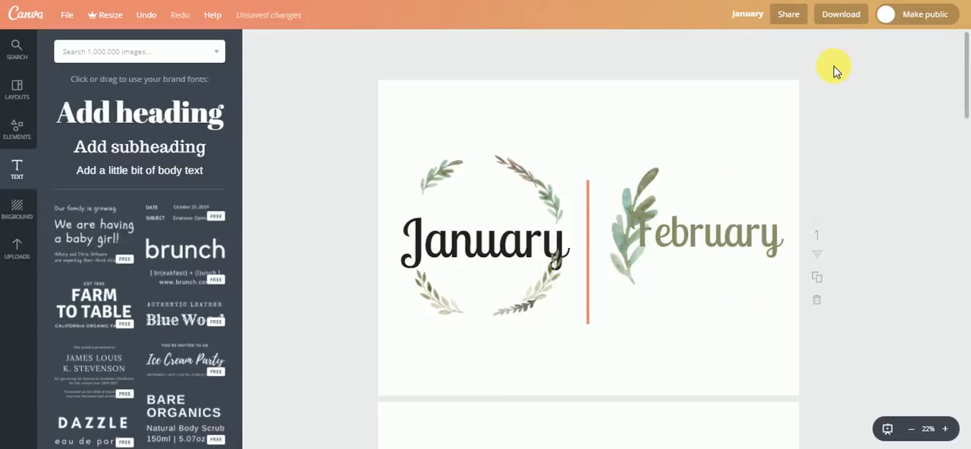
- Shift and rotate the green leaf branch clockwise, and move the February heading down so the branch curves over its first letters
{"action": "left_click_drag", "start_coordinate": [643, 205], "coordinate": [626, 184]}
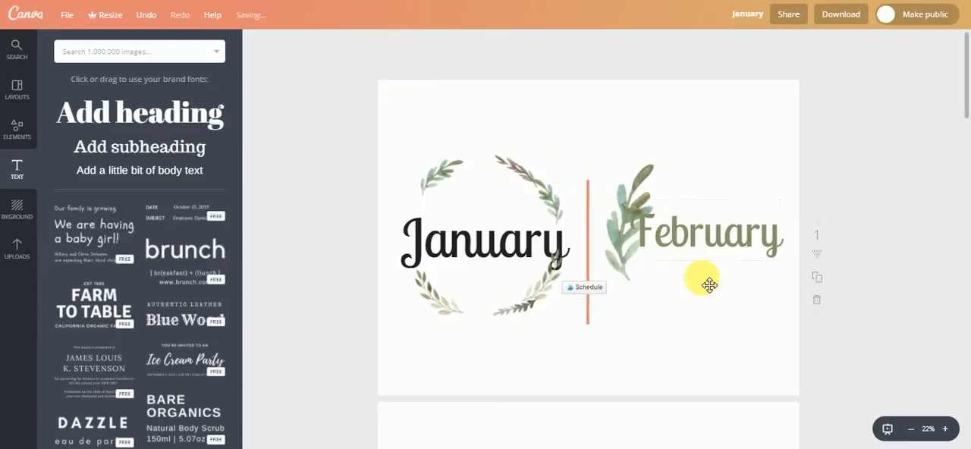
{"action": "left_click", "coordinate": [679, 201]}
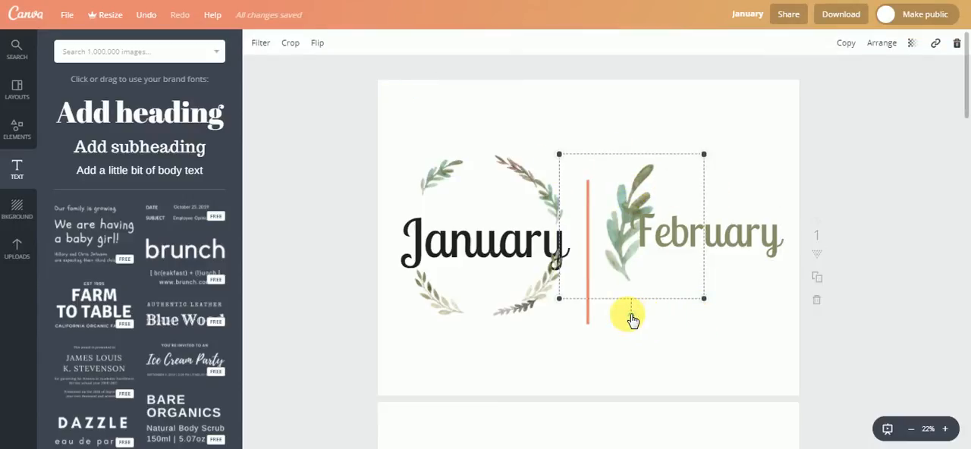
{"action": "left_click_drag", "start_coordinate": [631, 317], "coordinate": [601, 309]}
{"action": "left_click_drag", "start_coordinate": [650, 214], "coordinate": [645, 249]}
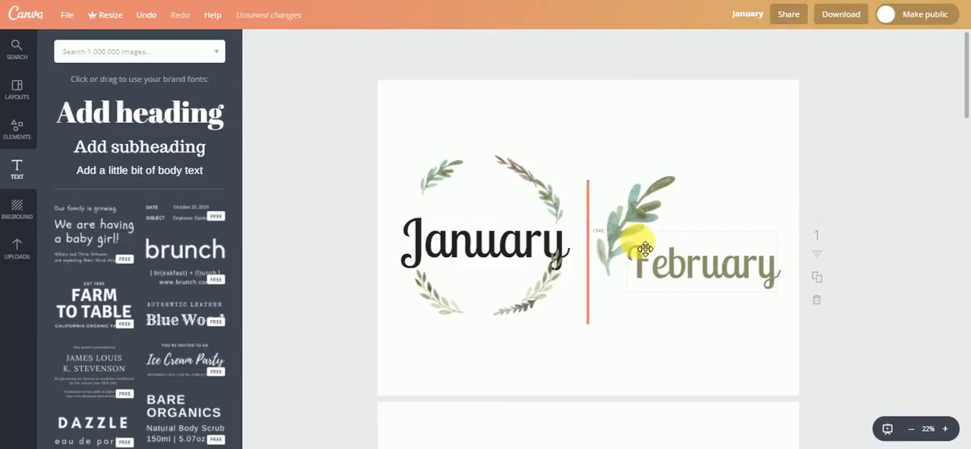
{"action": "left_click", "coordinate": [638, 210]}
{"action": "left_click", "coordinate": [719, 366]}
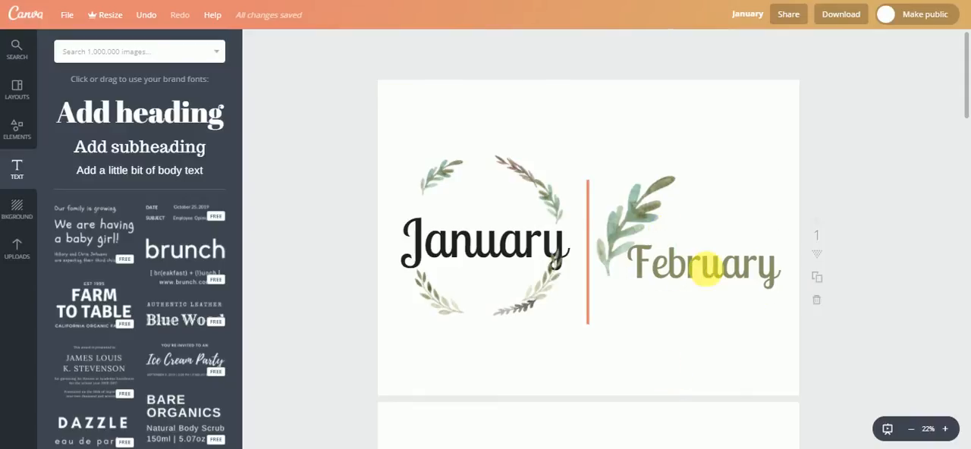
- Delete the orange vertical divider line between the January and February headings
{"action": "left_click", "coordinate": [591, 211]}
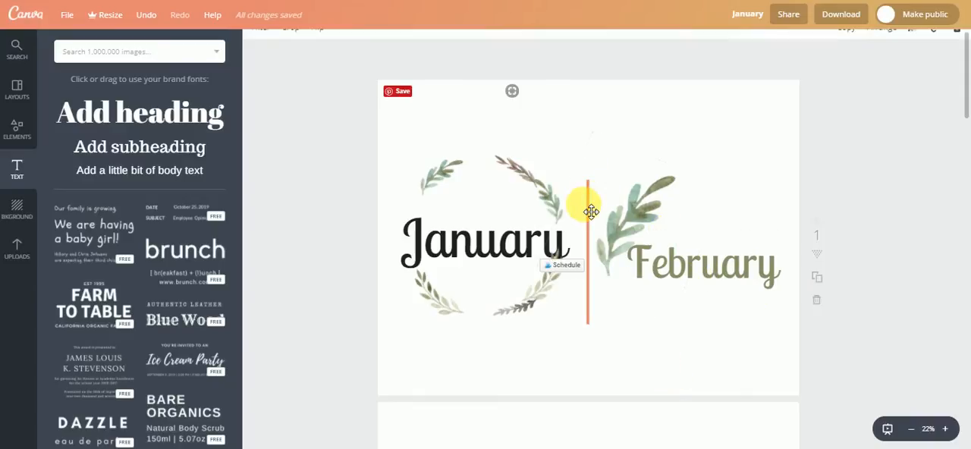
{"action": "left_click", "coordinate": [585, 321]}
{"action": "key", "text": "Delete"}
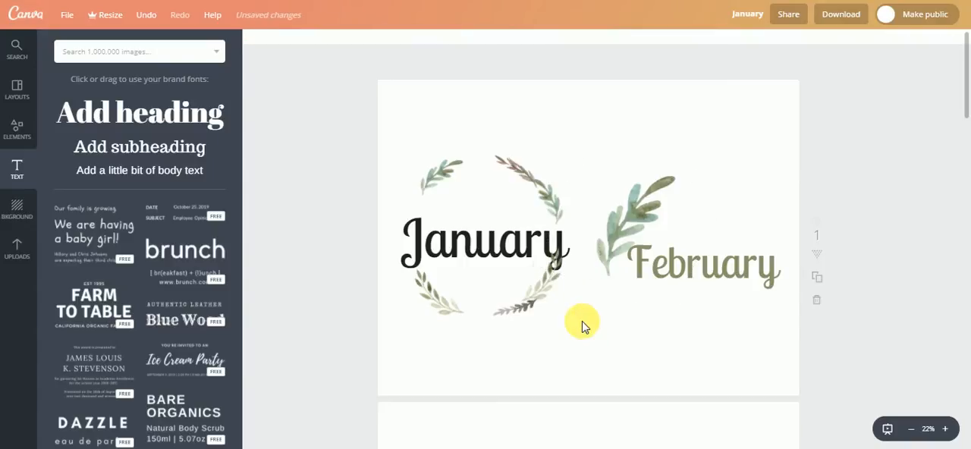
- Look through the monthly cover pages in the other two design versions
{"action": "scroll", "coordinate": [582, 320], "scroll_direction": "down", "scroll_amount": 5}
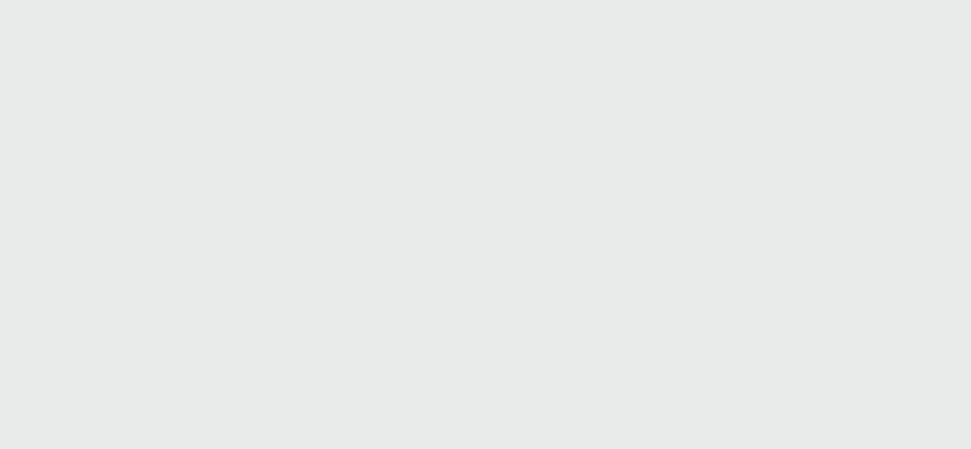
{"action": "scroll", "coordinate": [322, 197], "scroll_direction": "up", "scroll_amount": 4}
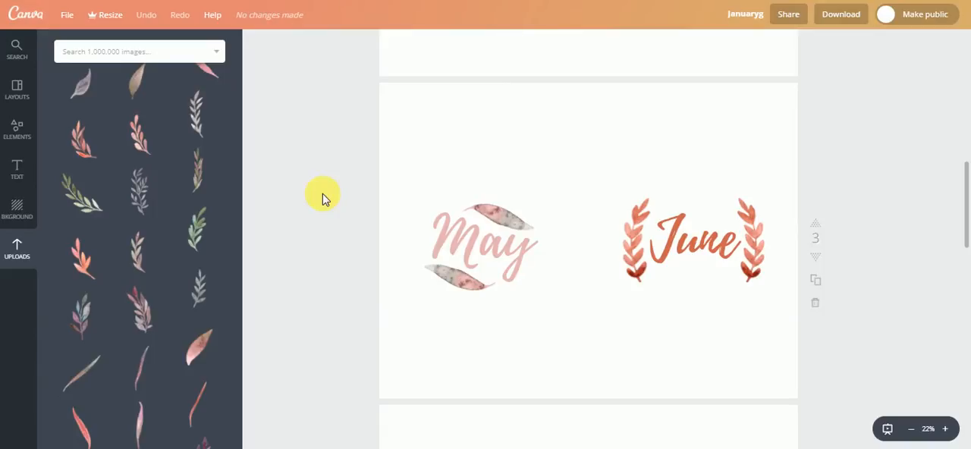
{"action": "scroll", "coordinate": [323, 197], "scroll_direction": "up", "scroll_amount": 4}
{"action": "scroll", "coordinate": [322, 195], "scroll_direction": "up", "scroll_amount": 4}
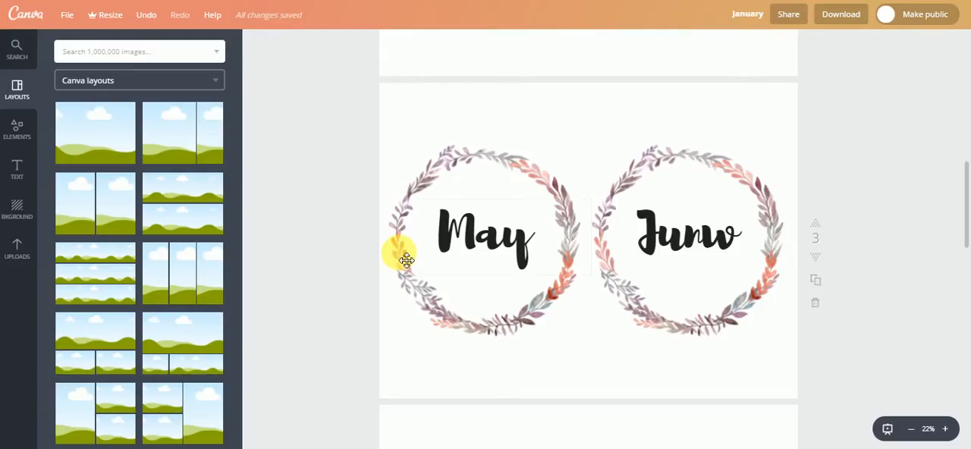
{"action": "scroll", "coordinate": [399, 254], "scroll_direction": "up", "scroll_amount": 4}
{"action": "scroll", "coordinate": [406, 261], "scroll_direction": "up", "scroll_amount": 4}
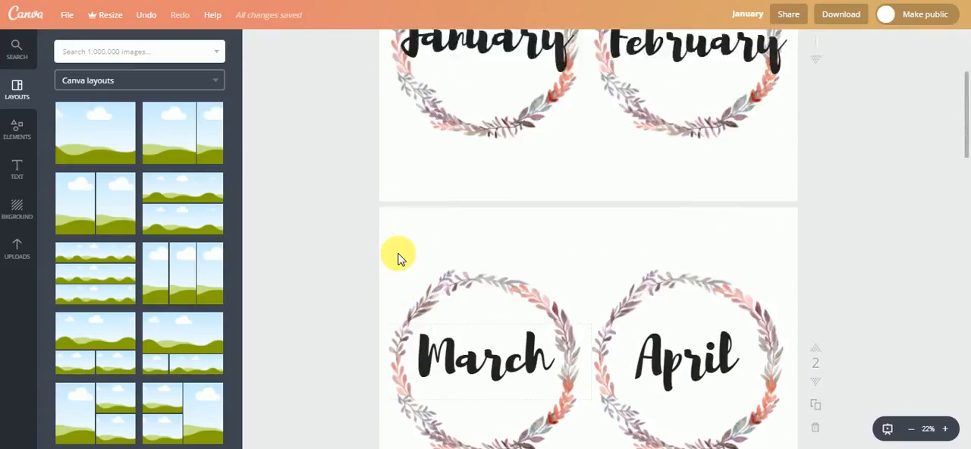